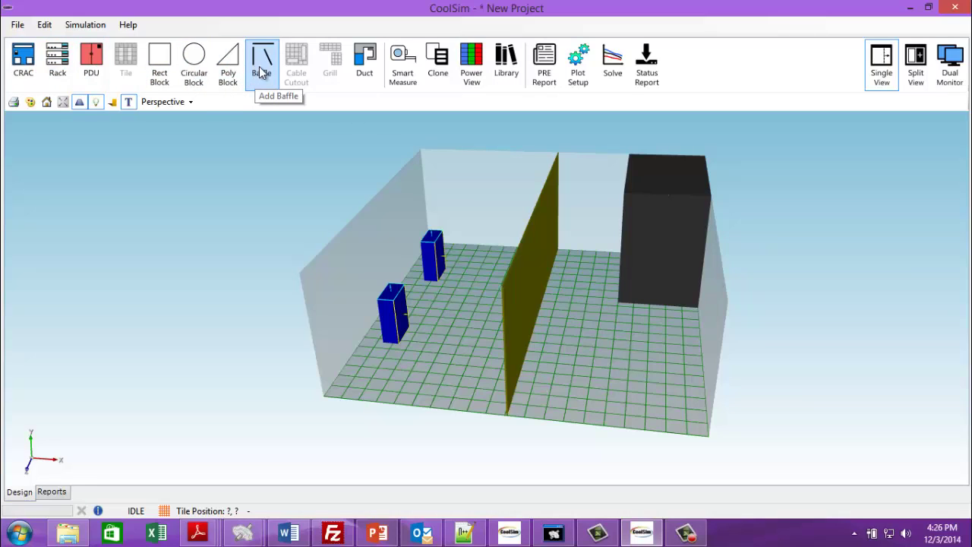
# Add a duct system to the room on the side of the baffle where the two blue CRAC units stand
pyautogui.click(365, 70)
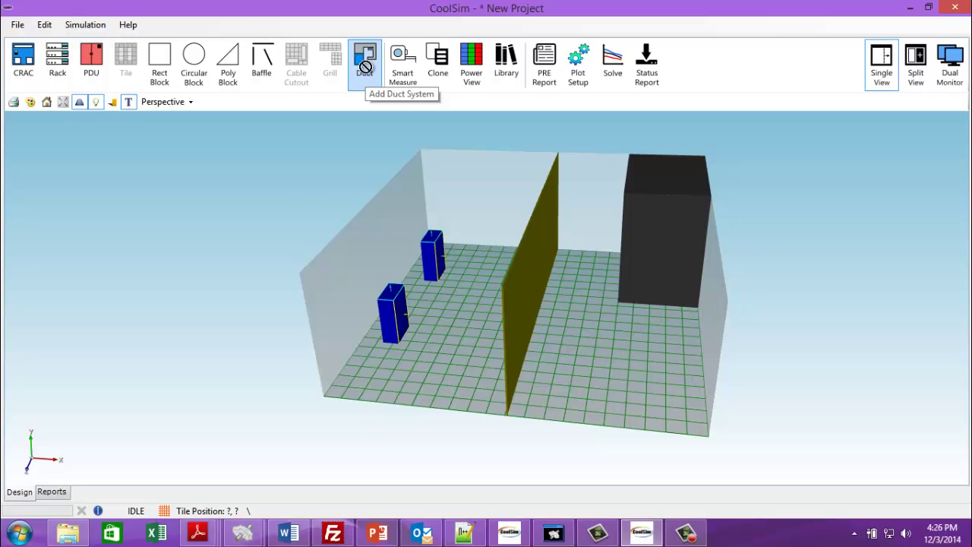
pyautogui.click(460, 278)
pyautogui.moveTo(448, 276); pyautogui.dragTo(520, 367, button='middle')
pyautogui.scroll(4, 448, 274)
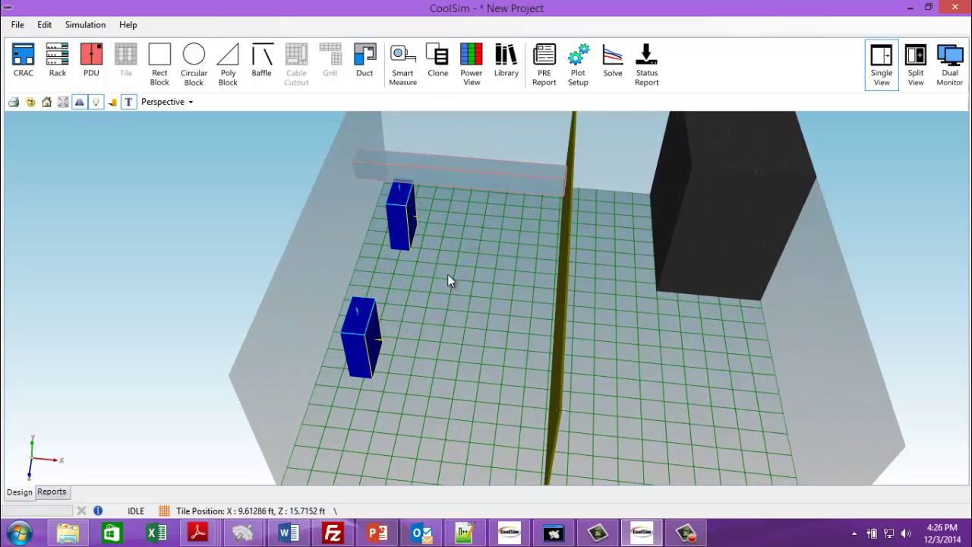
pyautogui.moveTo(448, 275)
pyautogui.keyDown('ctrl'); pyautogui.mouseDown(button='middle')
pyautogui.moveTo(435, 328)
pyautogui.moveTo(432, 263)
pyautogui.moveTo(394, 240)
pyautogui.moveTo(364, 244)
pyautogui.moveTo(461, 263)
pyautogui.moveTo(461, 241)
pyautogui.moveTo(442, 237)
pyautogui.moveTo(430, 254)
pyautogui.moveTo(438, 280)
pyautogui.moveTo(495, 297)
pyautogui.moveTo(412, 239)
pyautogui.moveTo(395, 248)
pyautogui.moveTo(447, 298)
pyautogui.moveTo(453, 293)
pyautogui.mouseUp(button='middle'); pyautogui.keyUp('ctrl')
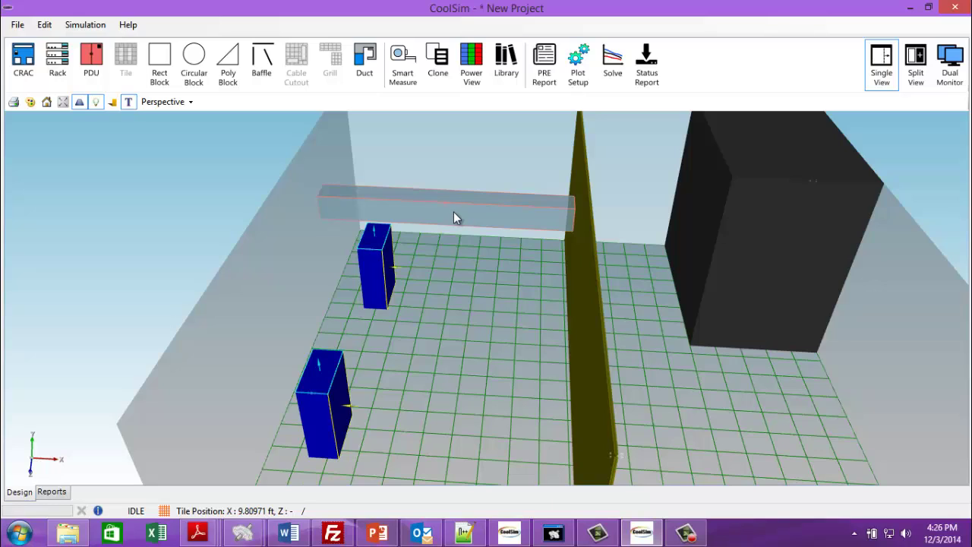
# Open the duct's properties and set its Start Y to 12 ft
pyautogui.doubleClick(454, 217)
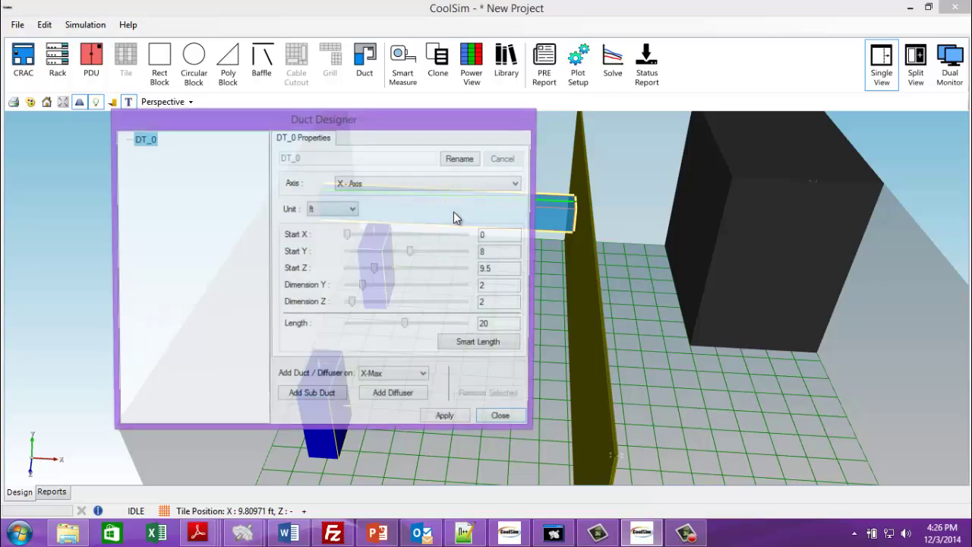
pyautogui.moveTo(419, 120); pyautogui.dragTo(836, 32)
pyautogui.moveTo(515, 320); pyautogui.dragTo(431, 320)
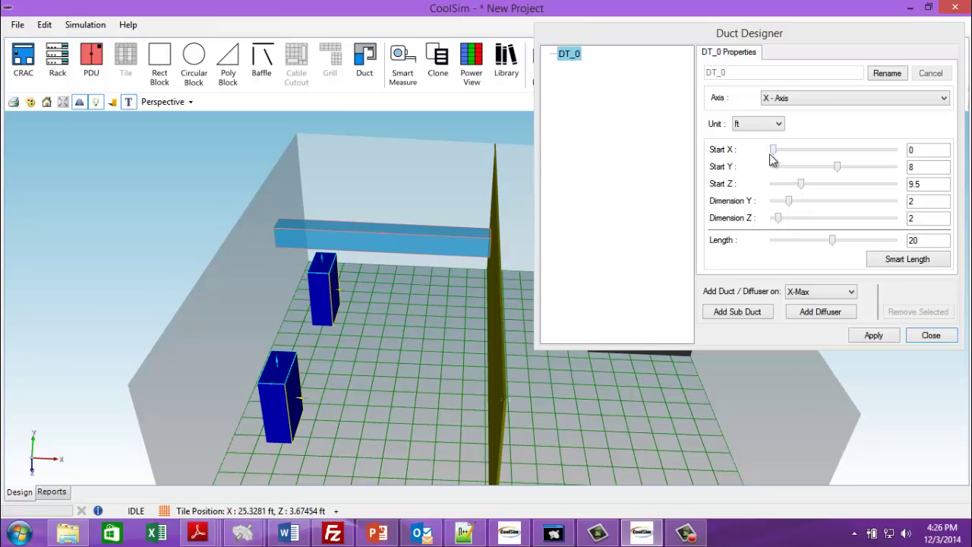
pyautogui.moveTo(836, 168); pyautogui.dragTo(855, 168)
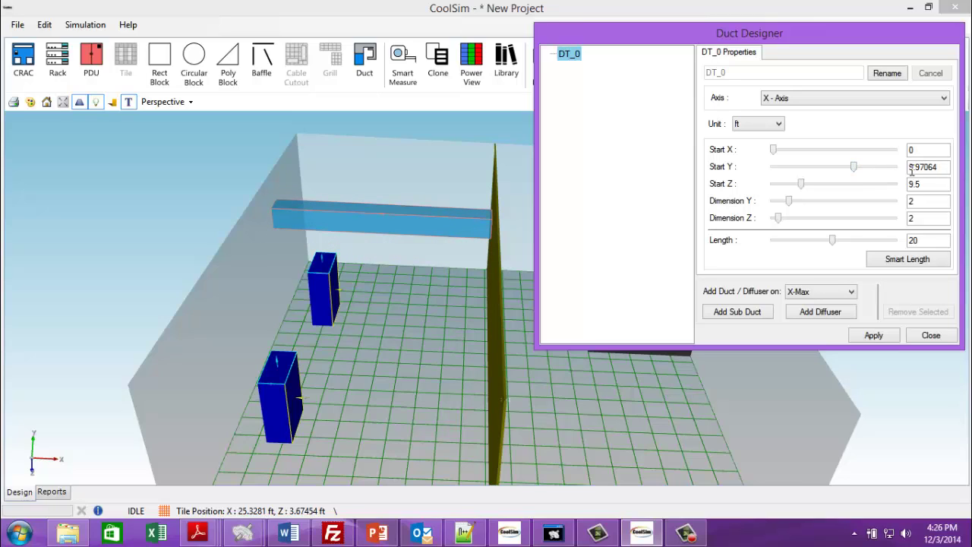
pyautogui.moveTo(942, 167); pyautogui.dragTo(892, 169)
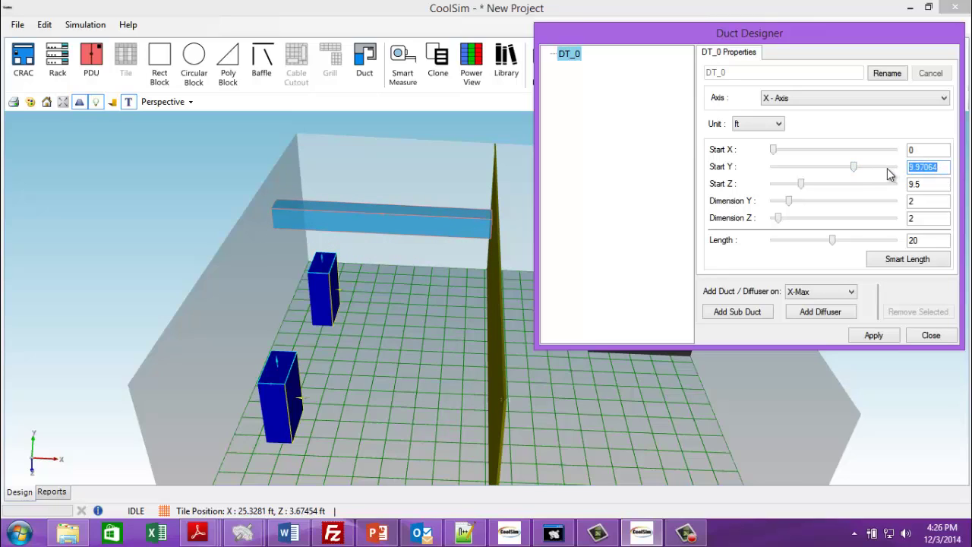
pyautogui.write('12')
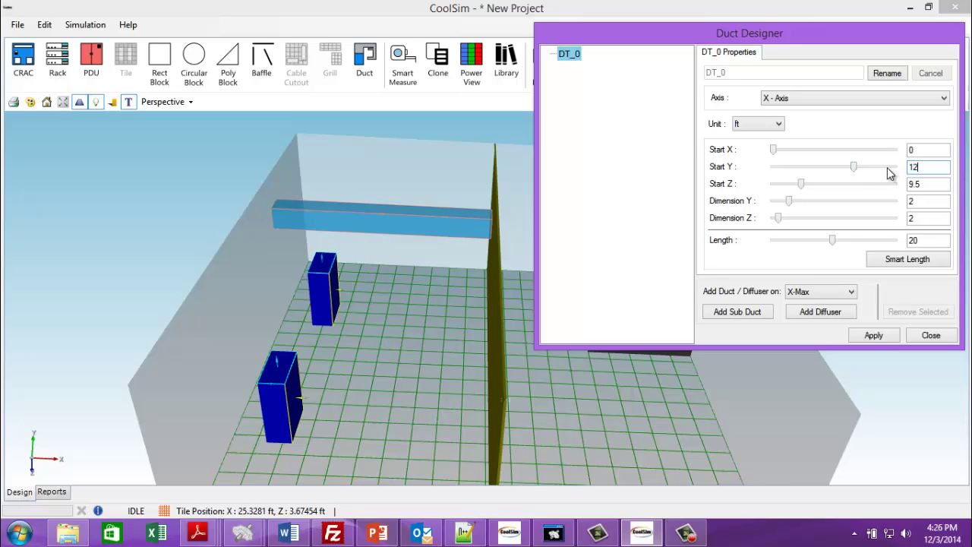
pyautogui.click(874, 336)
# Reopen the duct's properties and change its axis to Z - Axis
pyautogui.moveTo(421, 270); pyautogui.dragTo(432, 327)
pyautogui.doubleClick(408, 210)
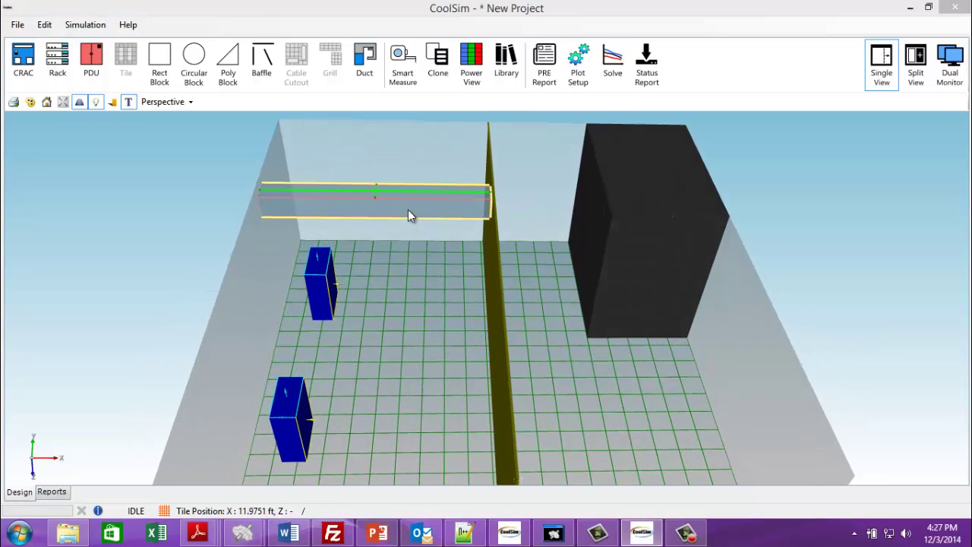
pyautogui.moveTo(312, 34); pyautogui.dragTo(817, 61)
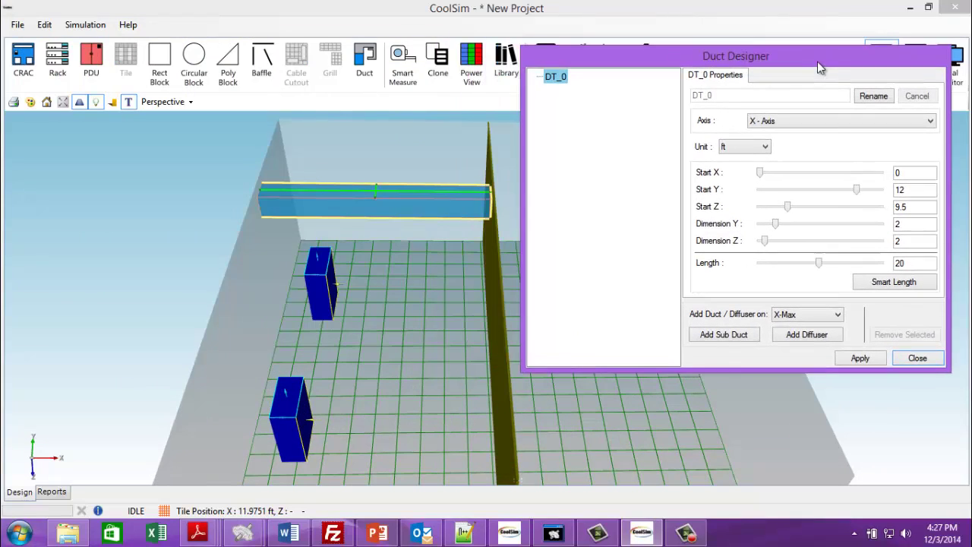
pyautogui.click(806, 120)
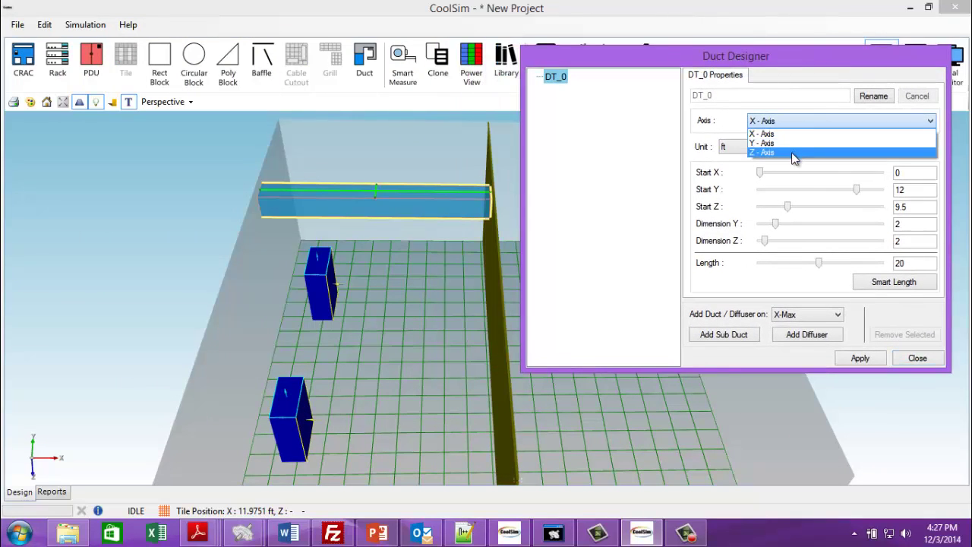
pyautogui.click(794, 143)
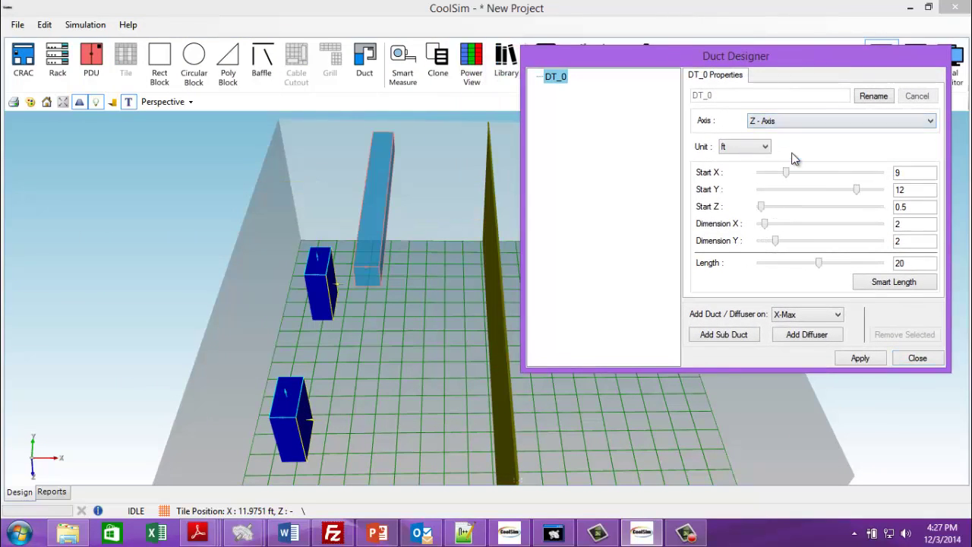
# In the Top view, move the duct over the CRAC units to Start X 2.5 ft and Start Z 2 ft
pyautogui.click(155, 107)
pyautogui.click(162, 105)
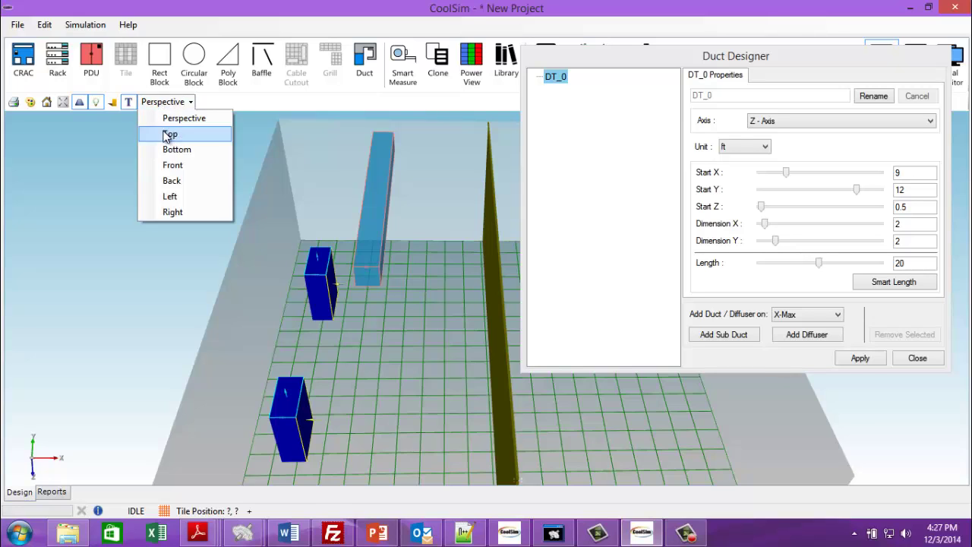
pyautogui.click(160, 133)
pyautogui.click(403, 224)
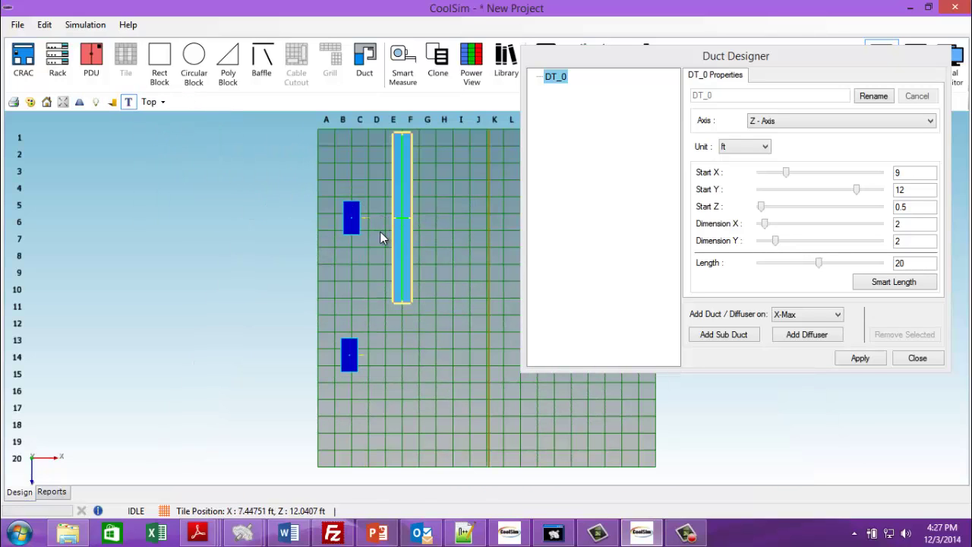
pyautogui.moveTo(395, 228); pyautogui.dragTo(349, 231)
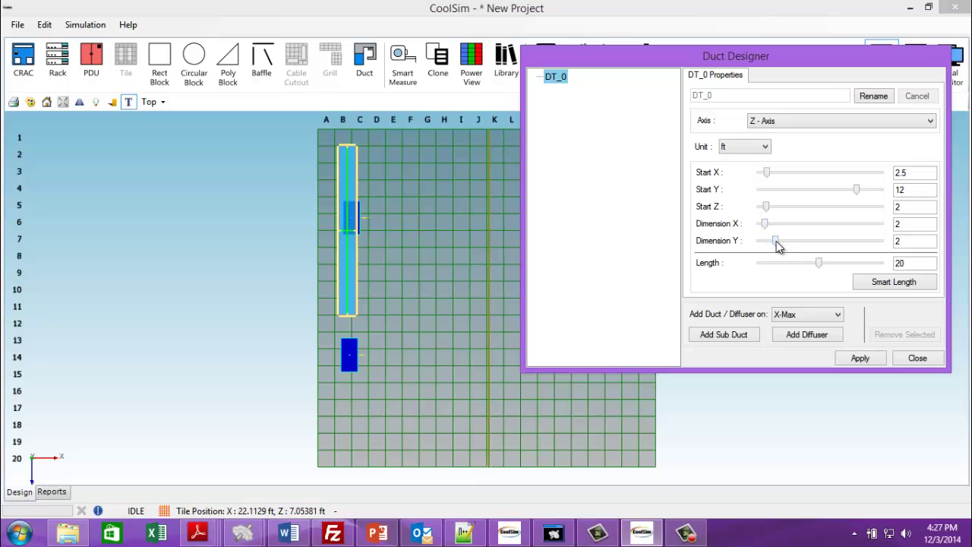
# Resize the duct to about 2.98 ft in X and 2.17 ft in Y, and extend it to 38 ft using Smart Length
pyautogui.moveTo(776, 242); pyautogui.dragTo(769, 225)
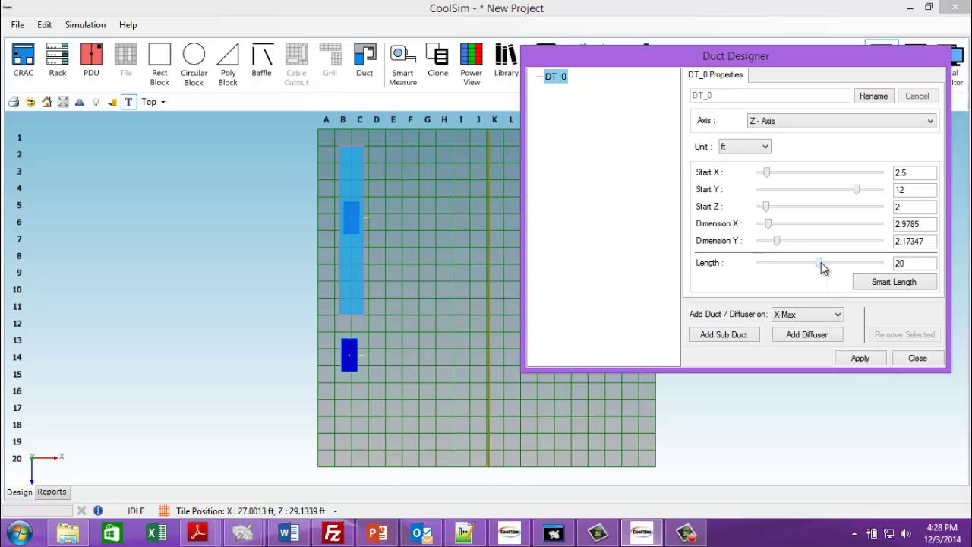
pyautogui.moveTo(821, 264)
pyautogui.mouseDown()
pyautogui.moveTo(809, 265)
pyautogui.moveTo(834, 264)
pyautogui.moveTo(815, 265)
pyautogui.mouseUp()
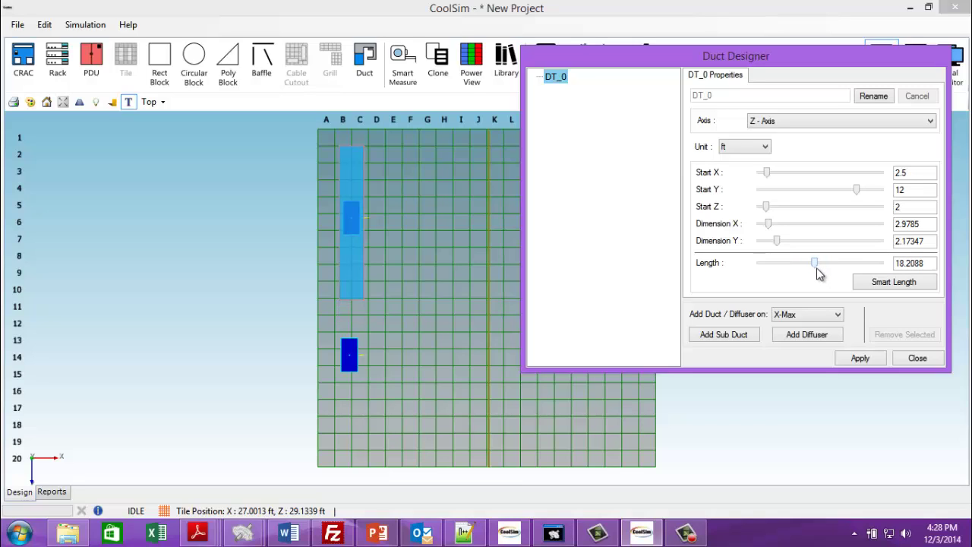
pyautogui.click(874, 284)
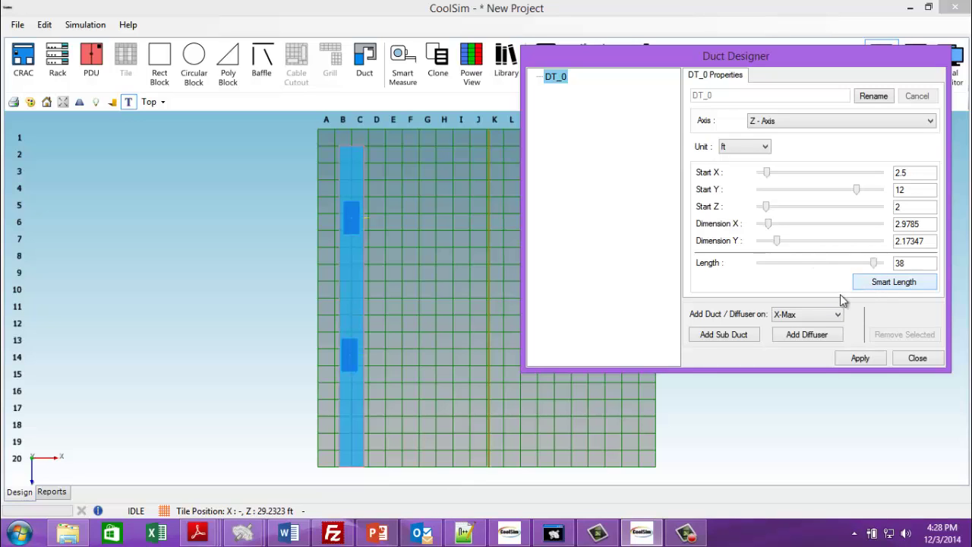
pyautogui.click(162, 102)
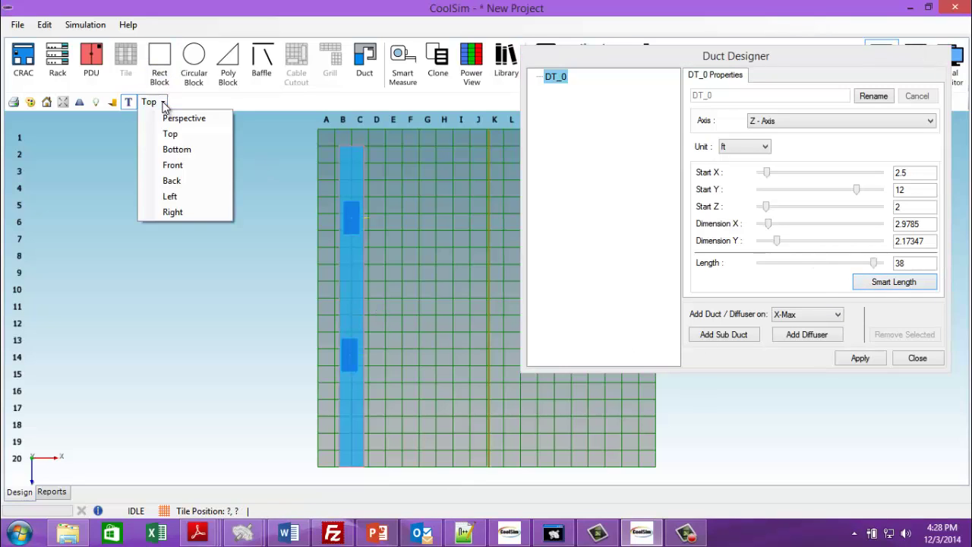
pyautogui.click(172, 120)
pyautogui.moveTo(212, 242); pyautogui.dragTo(310, 276)
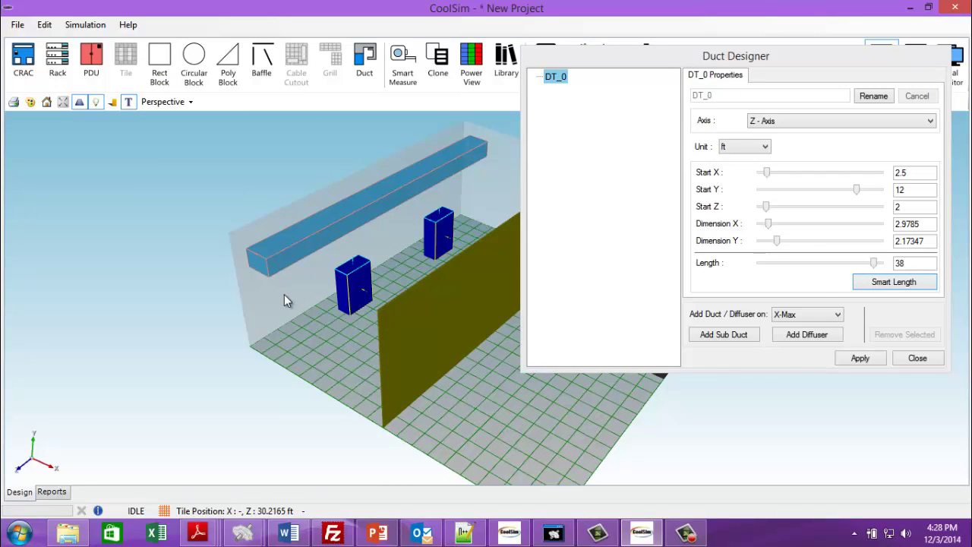
pyautogui.moveTo(293, 331); pyautogui.dragTo(426, 307)
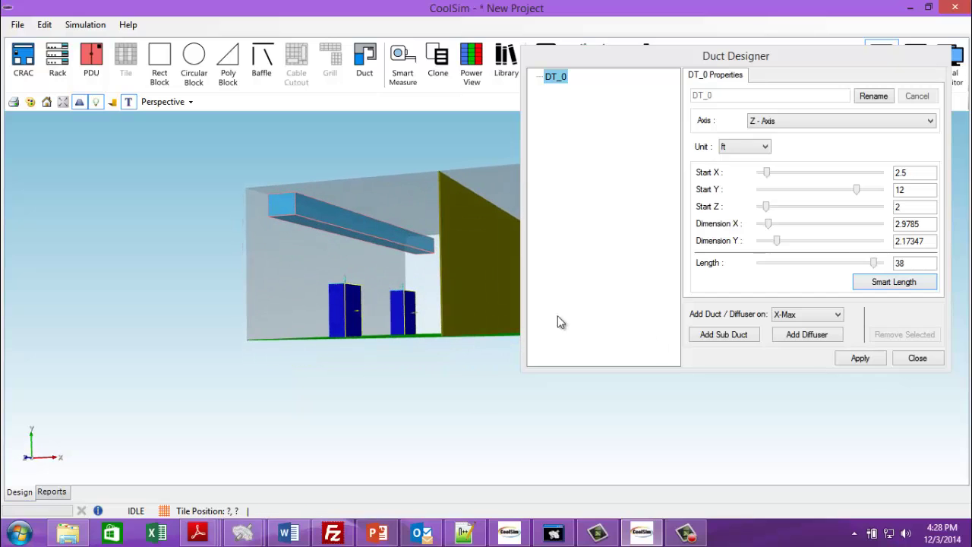
pyautogui.click(917, 358)
# Add a sub duct beneath the main duct above the nearer CRAC unit and make it a connecting duct
pyautogui.moveTo(380, 287); pyautogui.dragTo(289, 309)
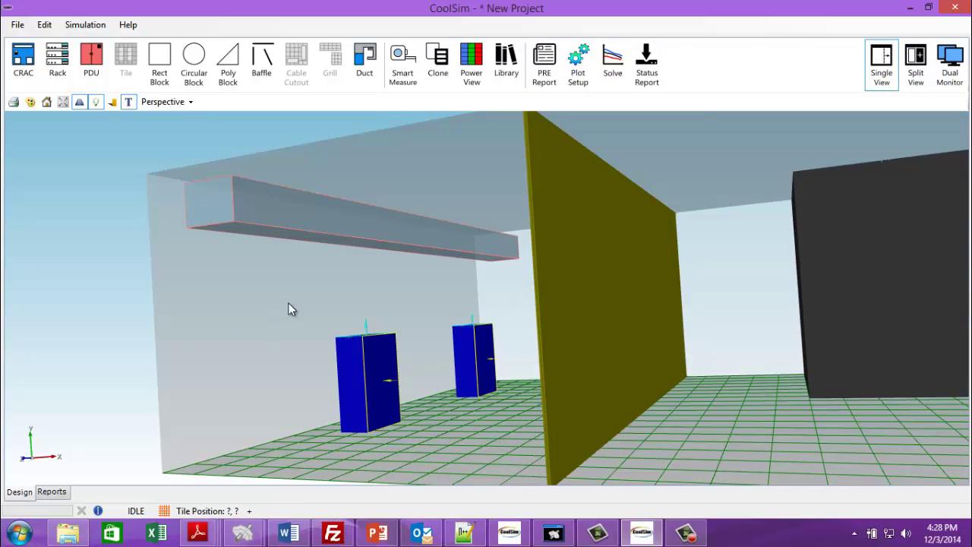
pyautogui.moveTo(352, 307)
pyautogui.mouseDown()
pyautogui.moveTo(332, 306)
pyautogui.moveTo(362, 308)
pyautogui.mouseUp()
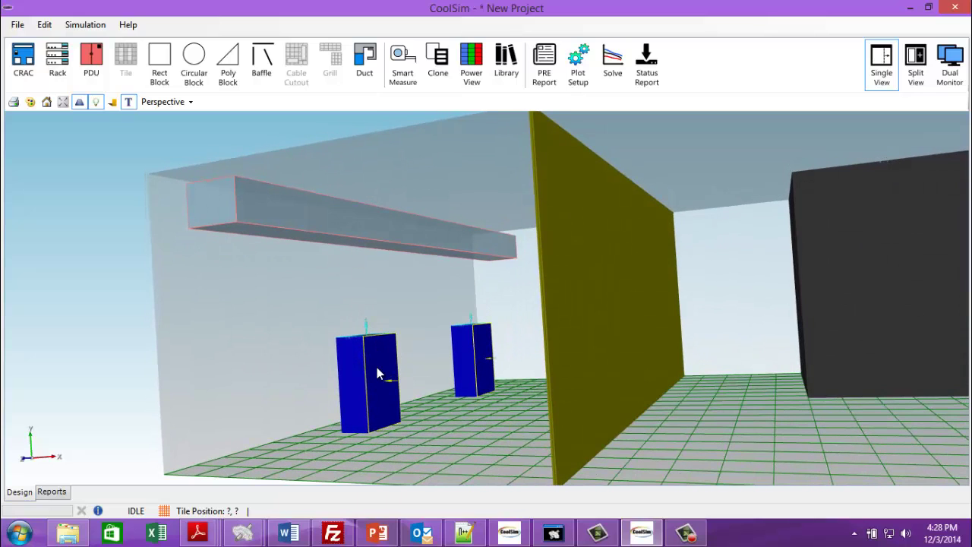
pyautogui.rightClick(356, 247)
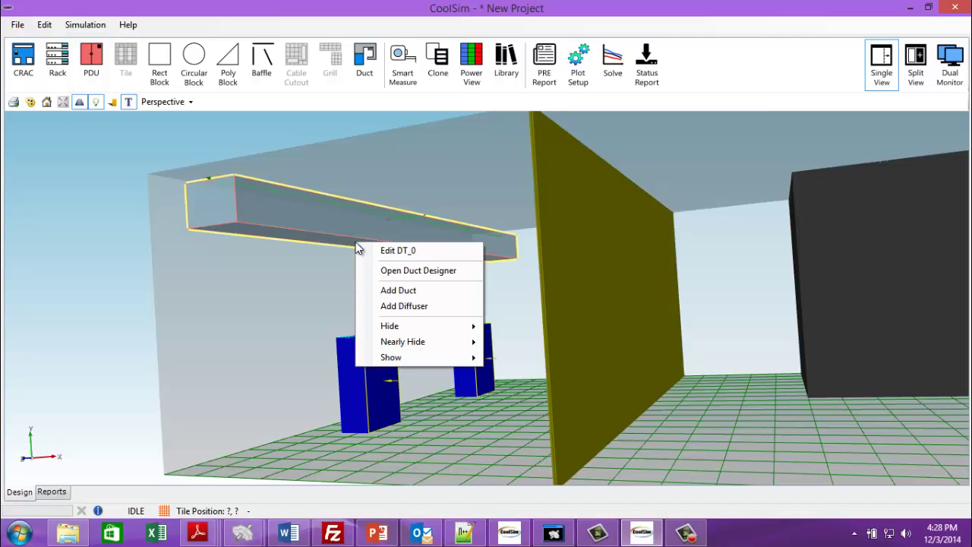
pyautogui.click(388, 290)
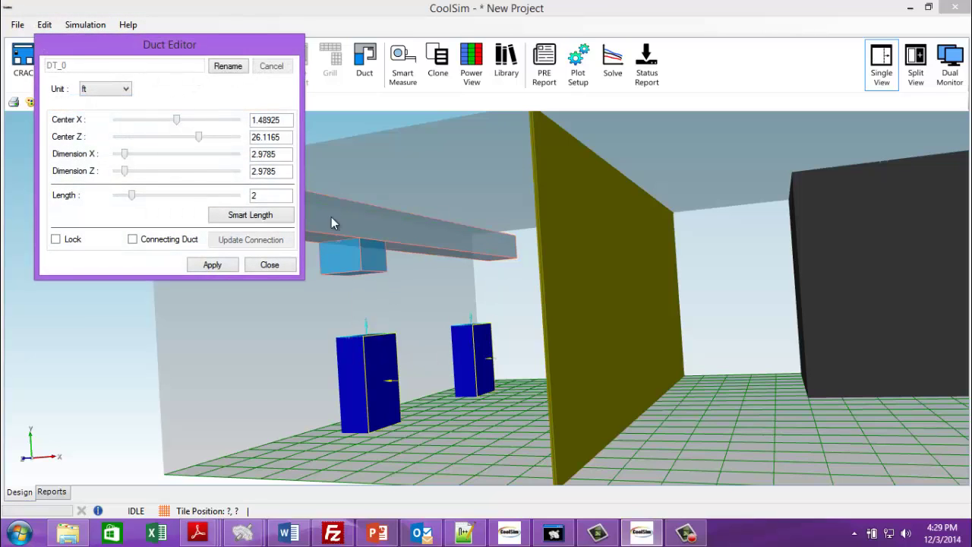
pyautogui.moveTo(157, 47); pyautogui.dragTo(596, 123)
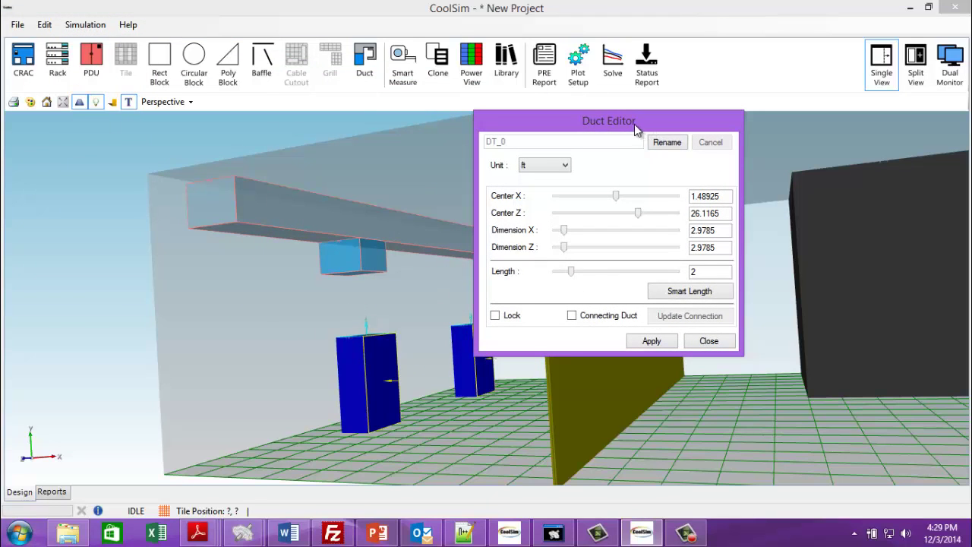
pyautogui.moveTo(634, 124); pyautogui.dragTo(624, 105)
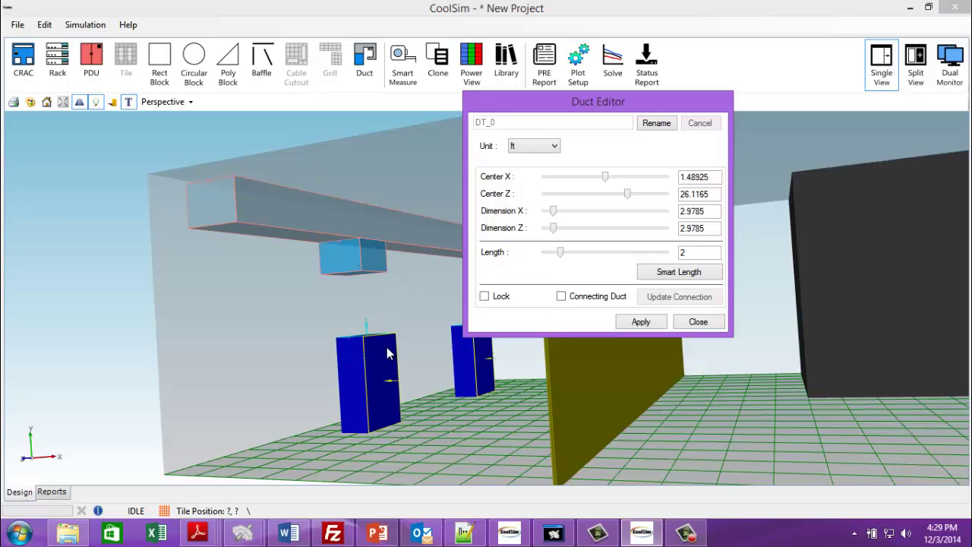
pyautogui.click(561, 297)
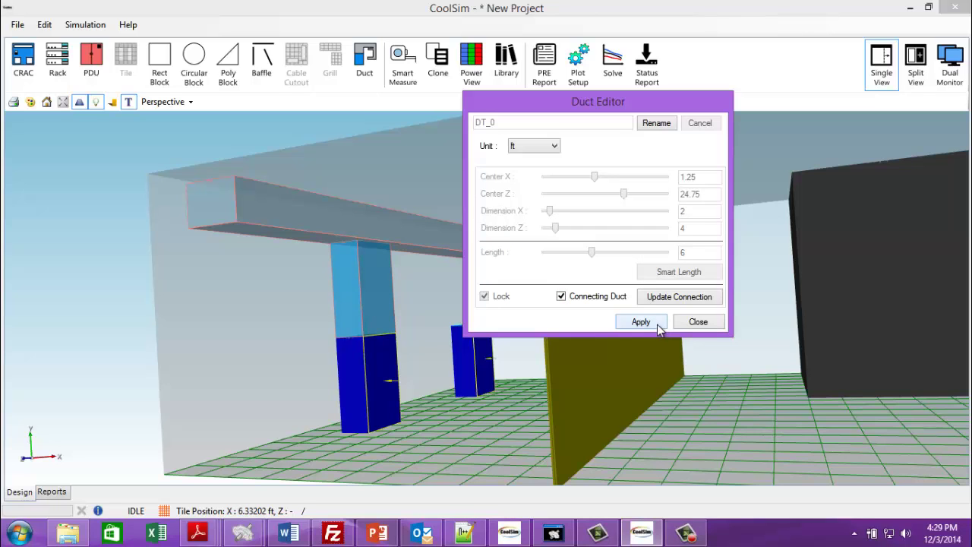
pyautogui.click(697, 325)
# Add a second connecting duct from the main duct's underside down to the farther CRAC unit
pyautogui.moveTo(472, 341); pyautogui.dragTo(469, 290, button='middle')
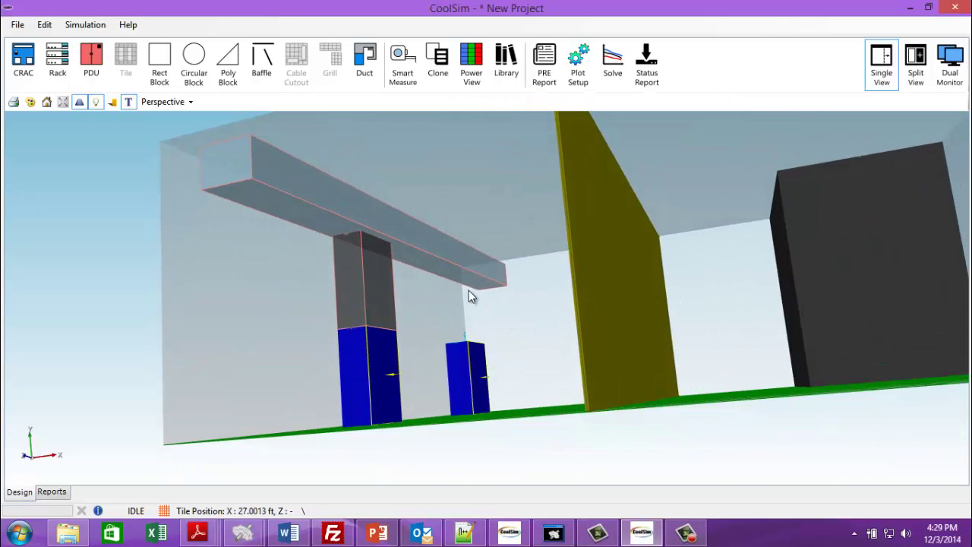
pyautogui.rightClick(461, 281)
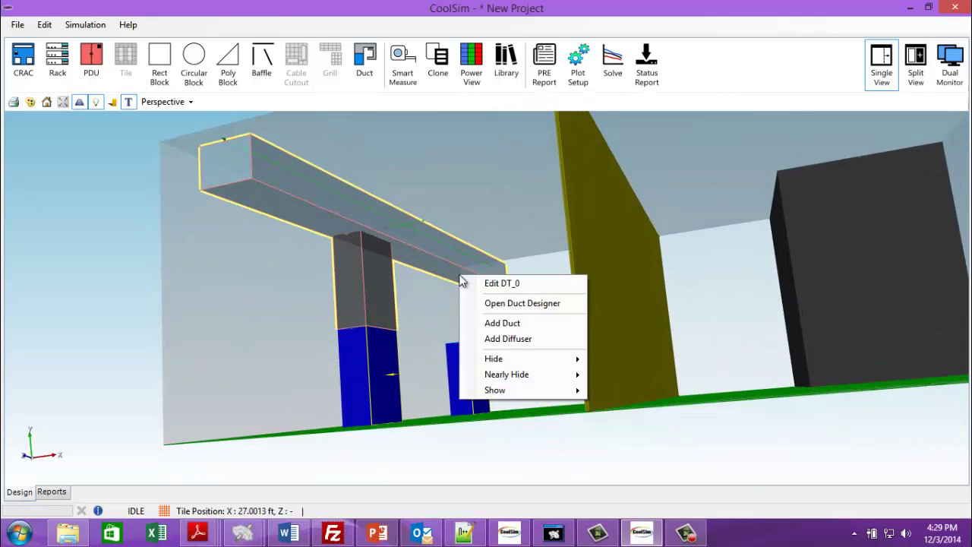
pyautogui.click(507, 322)
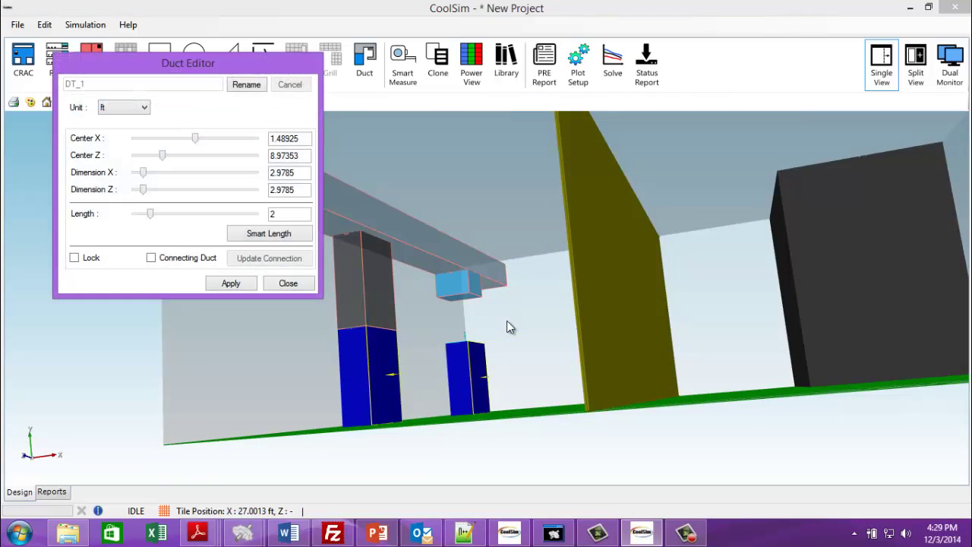
pyautogui.click(156, 258)
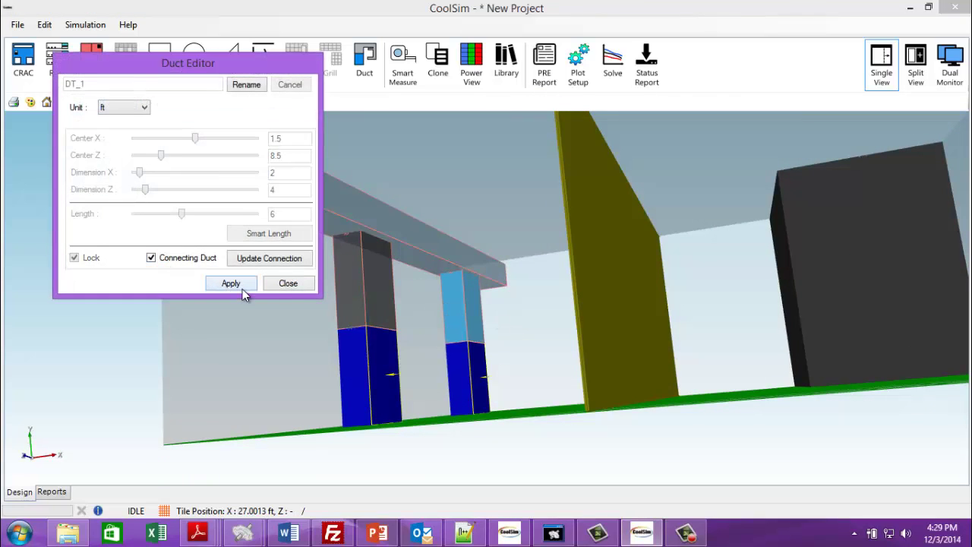
pyautogui.click(287, 284)
pyautogui.moveTo(414, 234); pyautogui.dragTo(514, 306, button='middle')
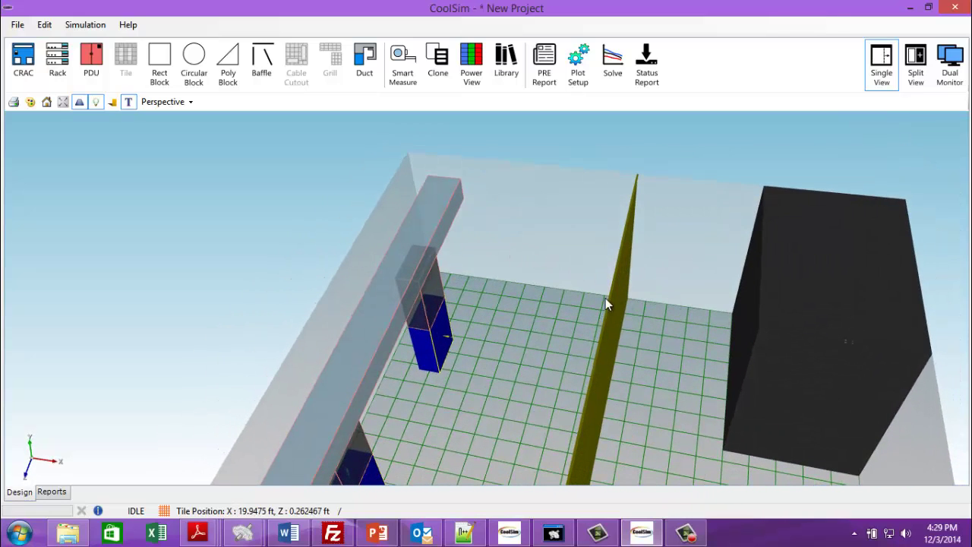
pyautogui.moveTo(606, 298); pyautogui.dragTo(603, 318, button='middle')
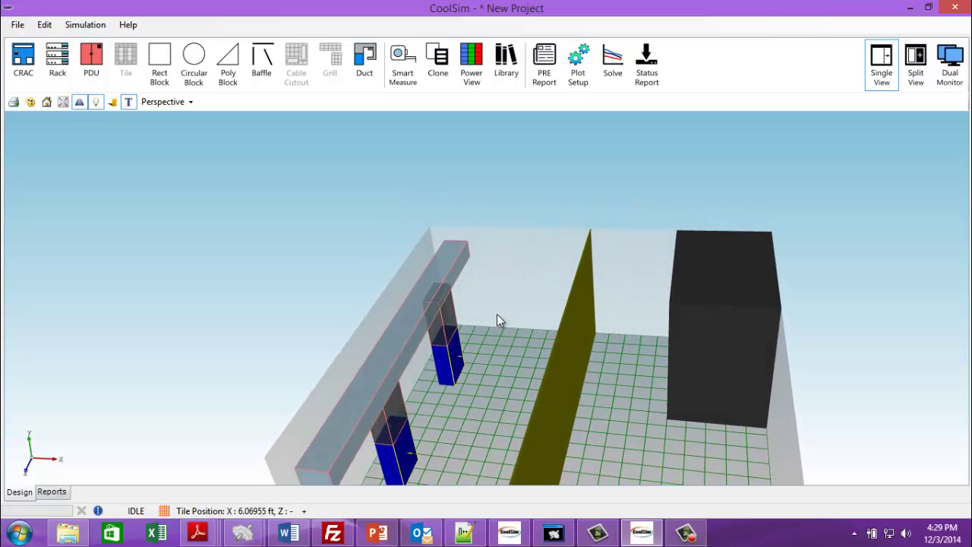
pyautogui.scroll(2, 497, 314)
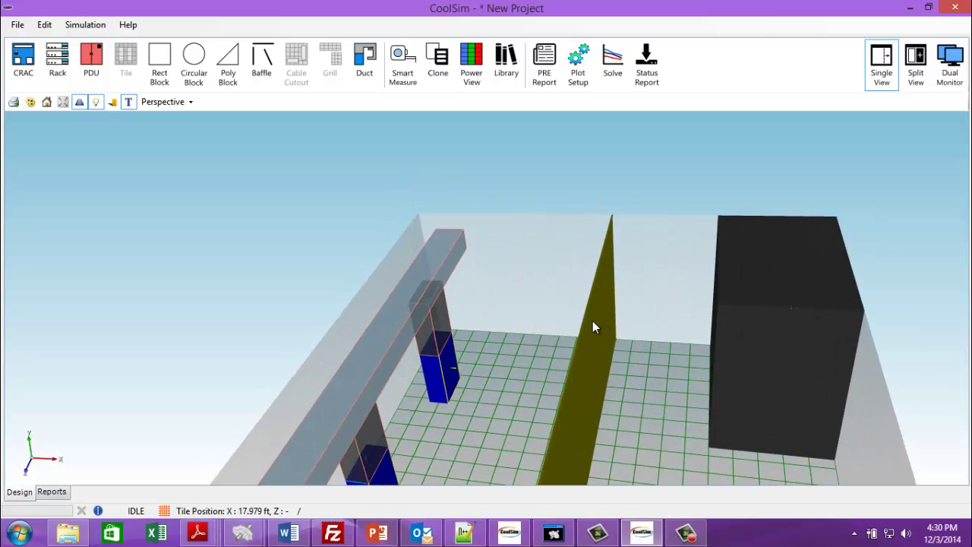
# Add a sub duct on the main duct's inner side near its far end and extend it through the baffle to about 24.52 ft using Smart Length
pyautogui.moveTo(521, 322); pyautogui.dragTo(478, 291, button='middle')
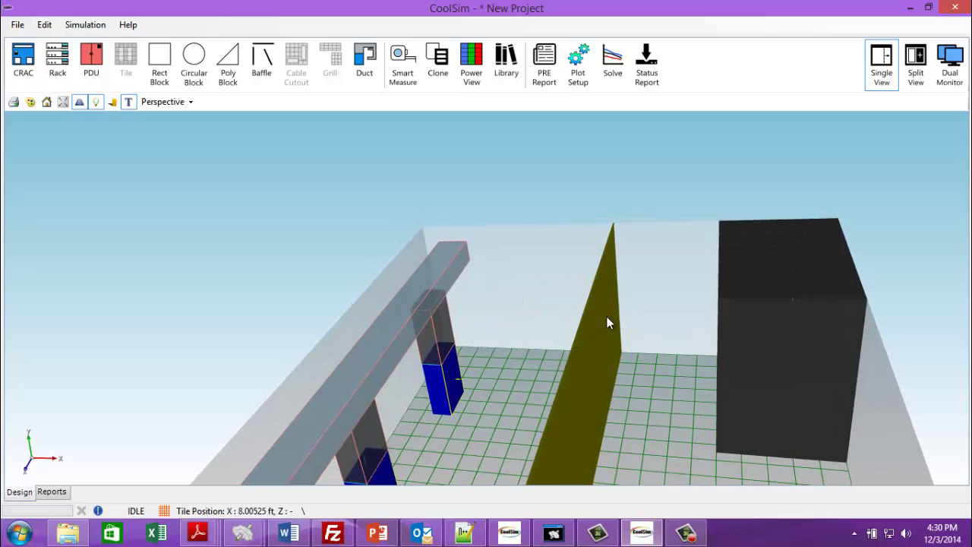
pyautogui.rightClick(444, 289)
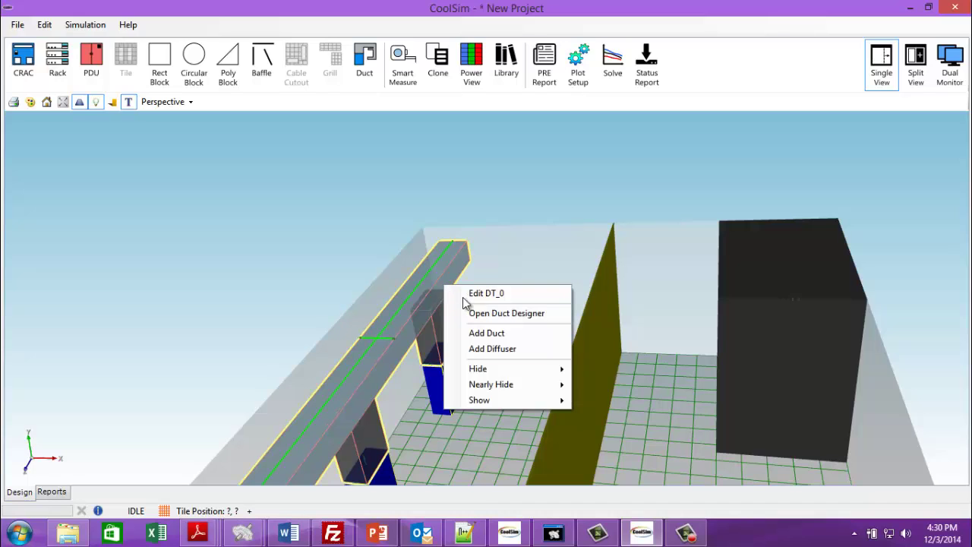
pyautogui.click(483, 333)
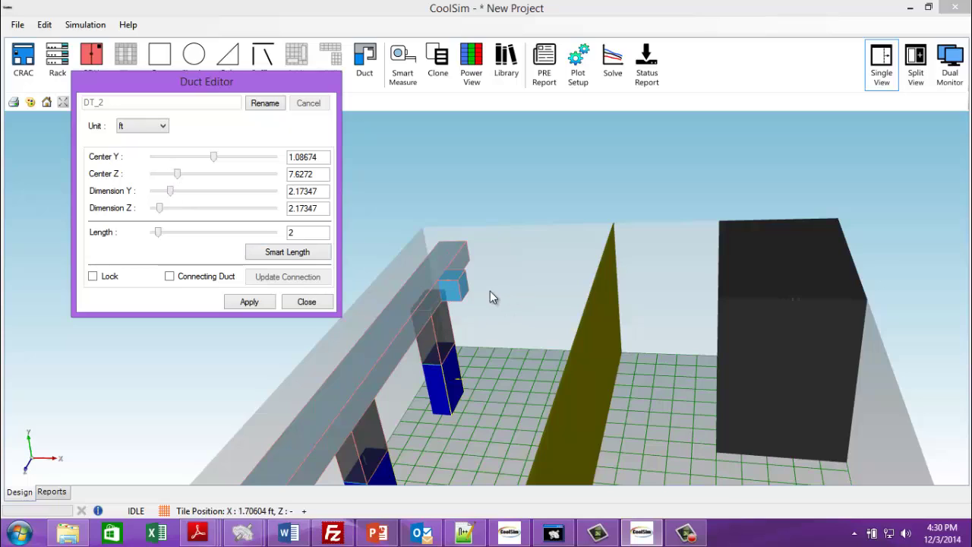
pyautogui.click(278, 257)
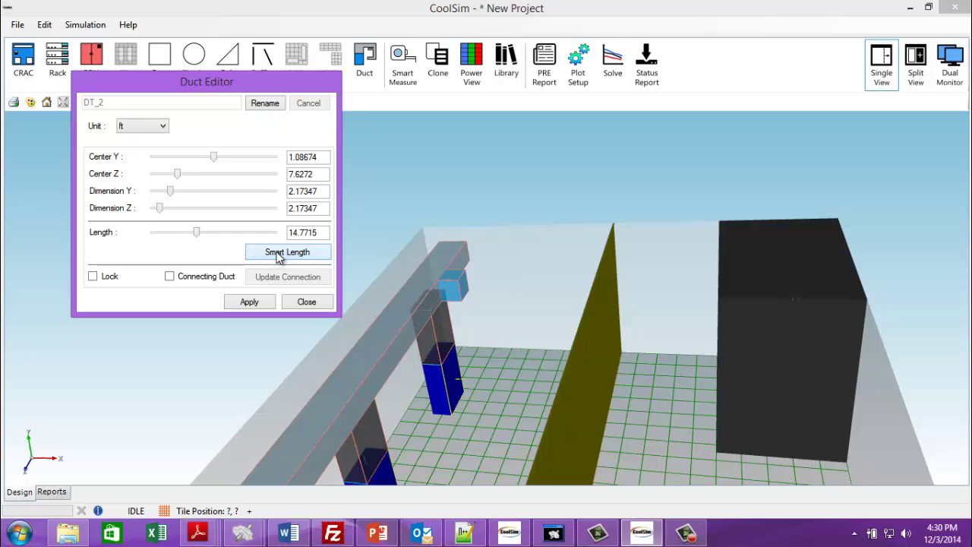
pyautogui.moveTo(495, 363); pyautogui.dragTo(354, 265)
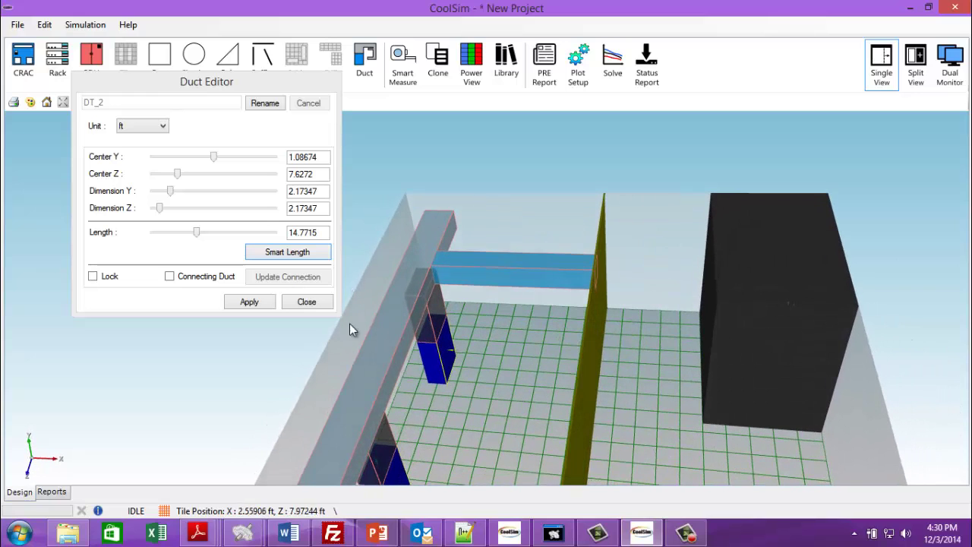
pyautogui.click(280, 255)
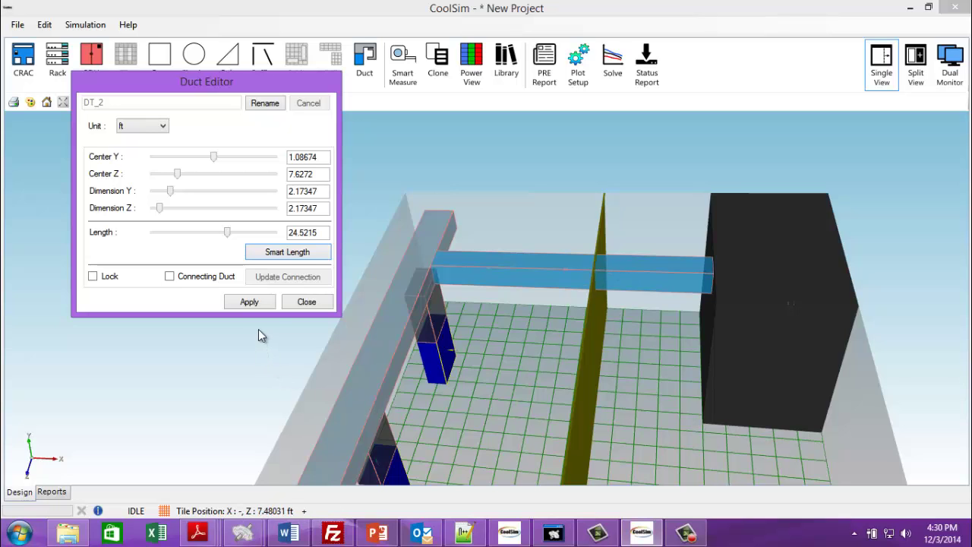
pyautogui.click(289, 302)
# Add a branch duct on the cross duct's side near the black block and extend it to about 29.29 ft using Smart Length
pyautogui.moveTo(387, 350); pyautogui.dragTo(519, 467, button='middle')
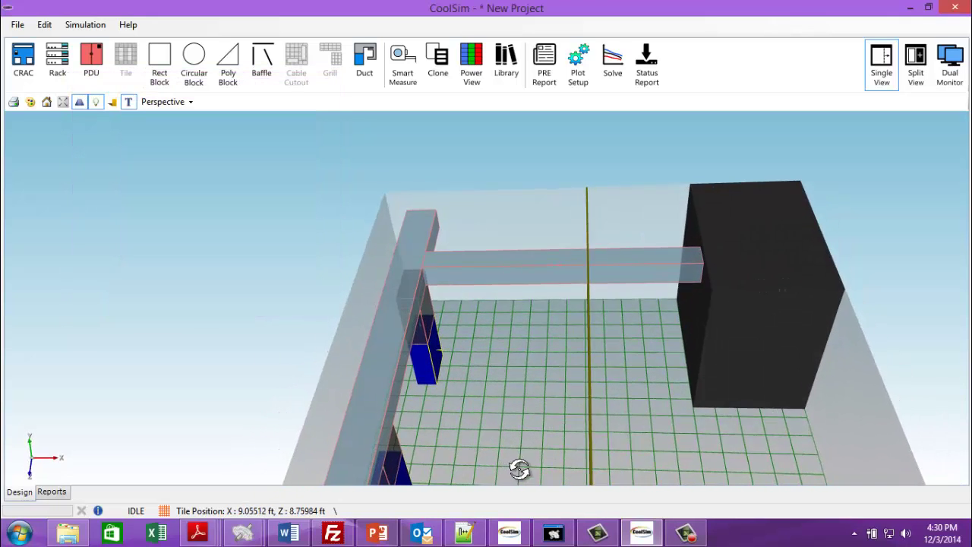
pyautogui.moveTo(679, 342); pyautogui.dragTo(684, 319, button='middle')
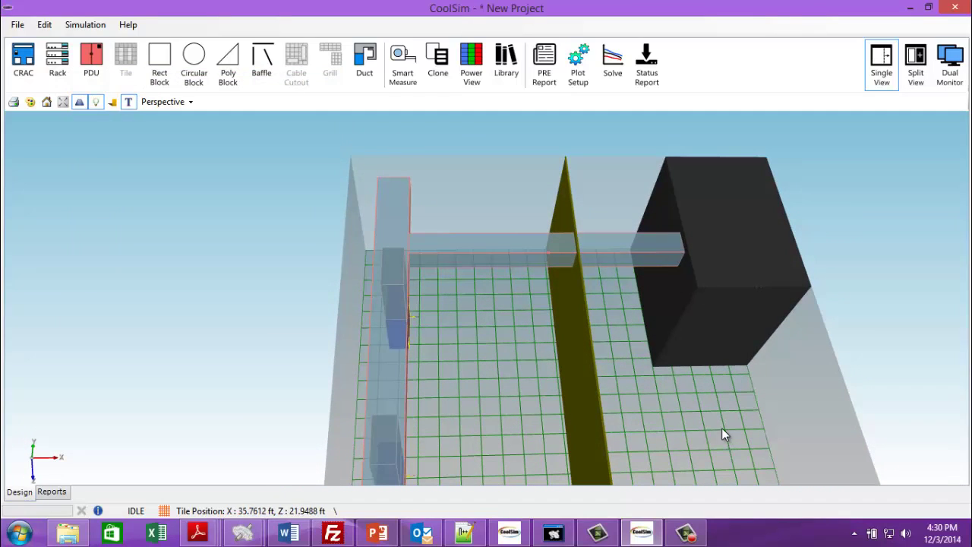
pyautogui.rightClick(657, 260)
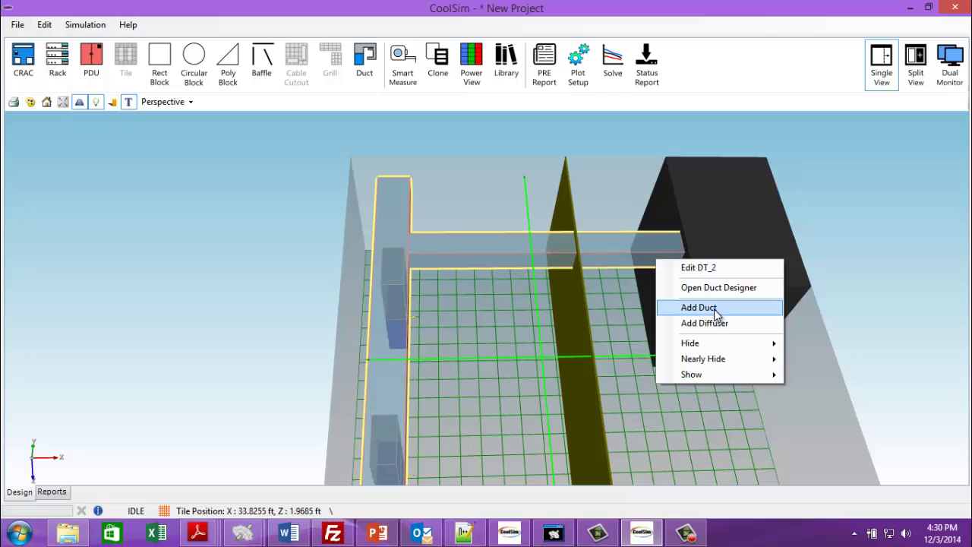
pyautogui.click(699, 308)
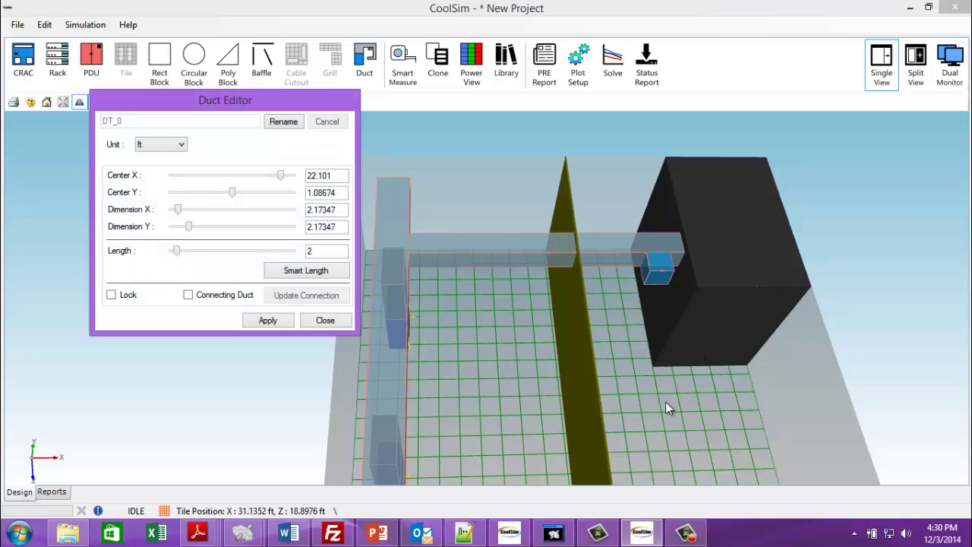
pyautogui.moveTo(661, 395); pyautogui.dragTo(647, 416, button='middle')
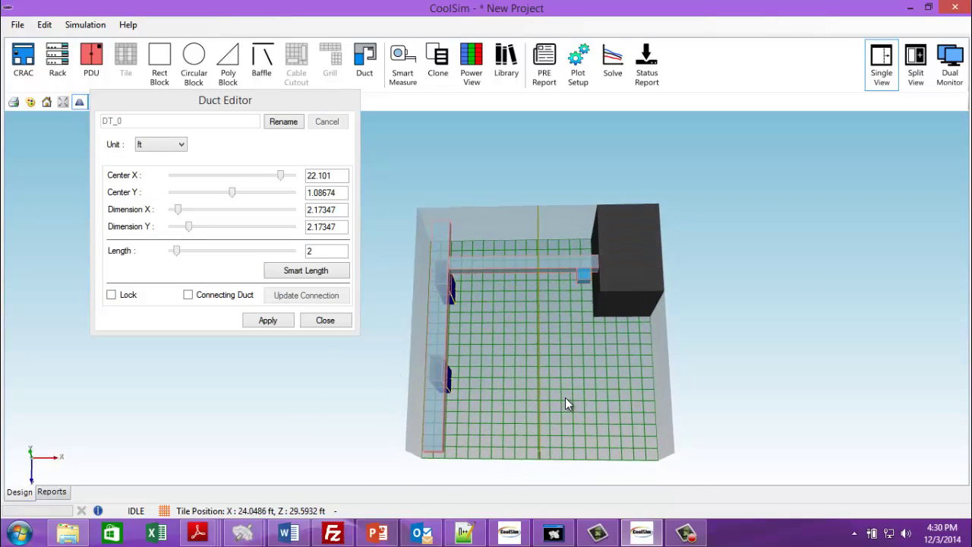
pyautogui.click(311, 274)
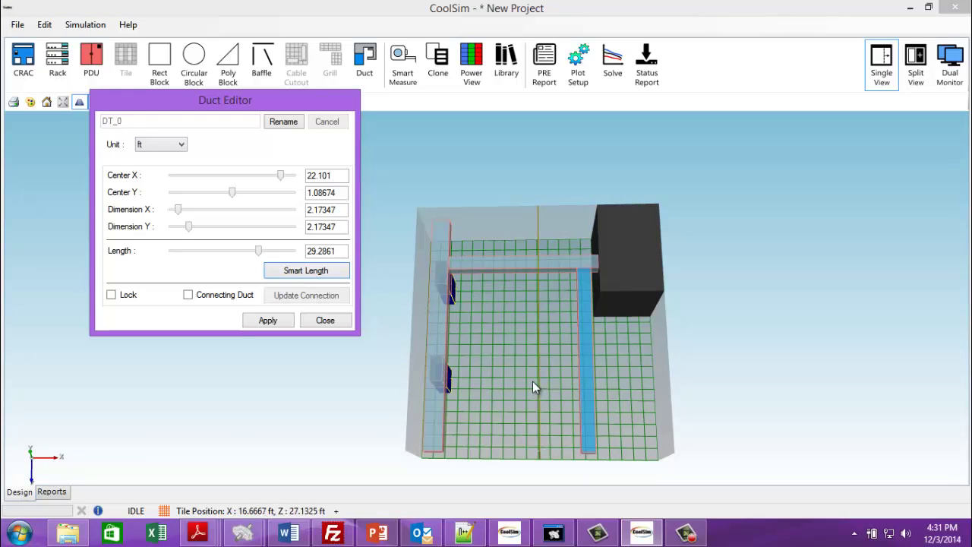
pyautogui.moveTo(518, 376); pyautogui.dragTo(516, 338, button='middle')
pyautogui.moveTo(478, 302); pyautogui.dragTo(441, 327, button='middle')
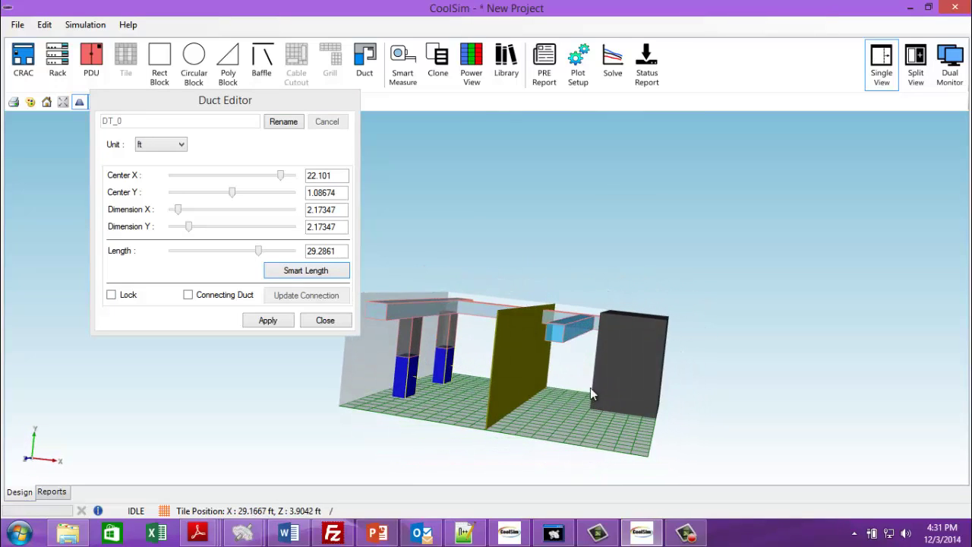
pyautogui.moveTo(592, 397); pyautogui.dragTo(569, 360, button='middle')
pyautogui.moveTo(566, 359); pyautogui.dragTo(576, 369, button='right')
pyautogui.moveTo(576, 369); pyautogui.dragTo(242, 371, button='middle')
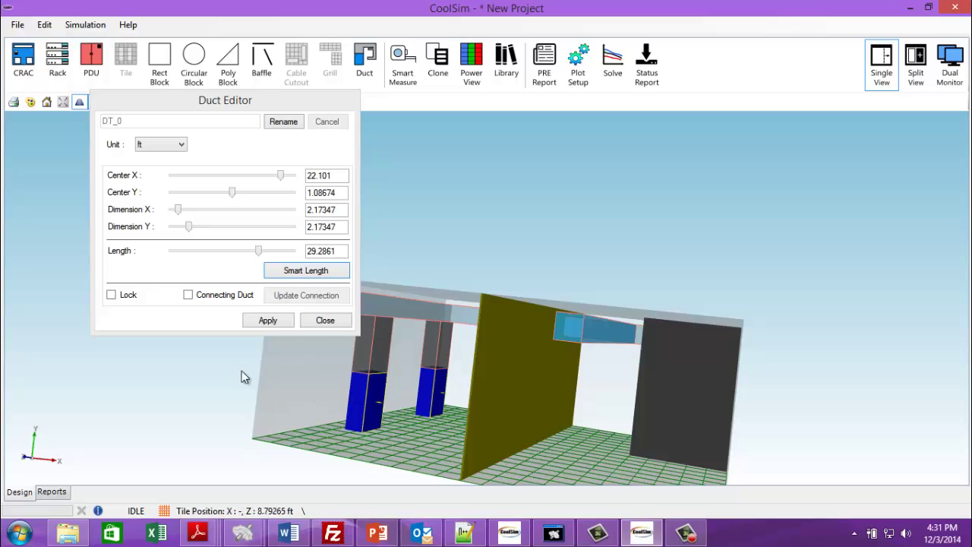
pyautogui.click(325, 322)
# Add a drop duct about 3.4 ft long on the underside of the branch duct beyond the baffle
pyautogui.moveTo(582, 434); pyautogui.dragTo(552, 397, button='middle')
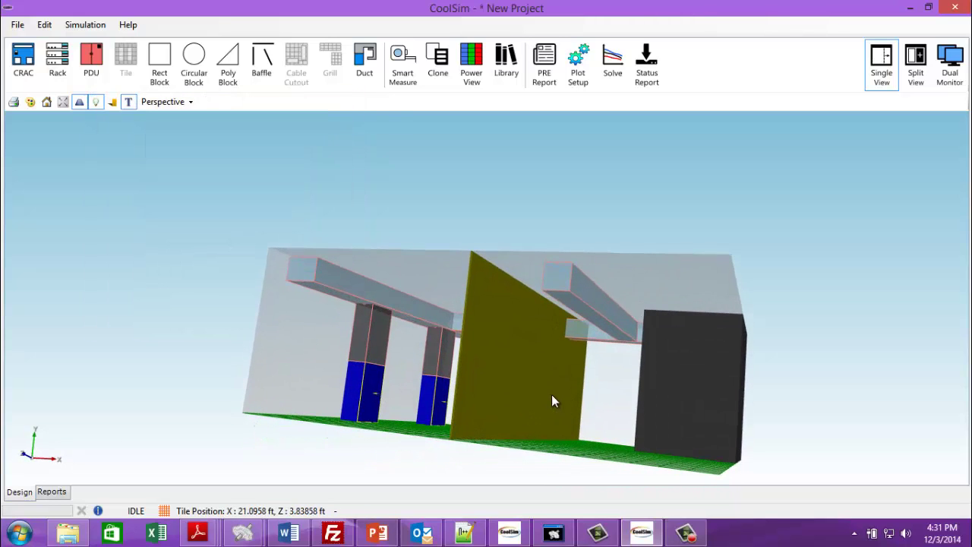
pyautogui.rightClick(576, 310)
pyautogui.click(612, 356)
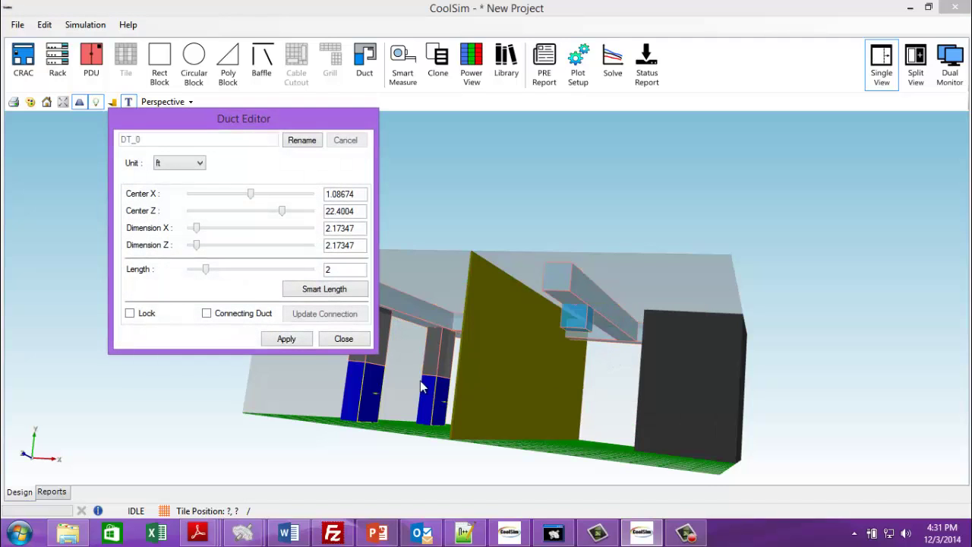
pyautogui.moveTo(210, 276)
pyautogui.mouseDown()
pyautogui.moveTo(225, 276)
pyautogui.moveTo(217, 276)
pyautogui.mouseUp()
pyautogui.click(287, 339)
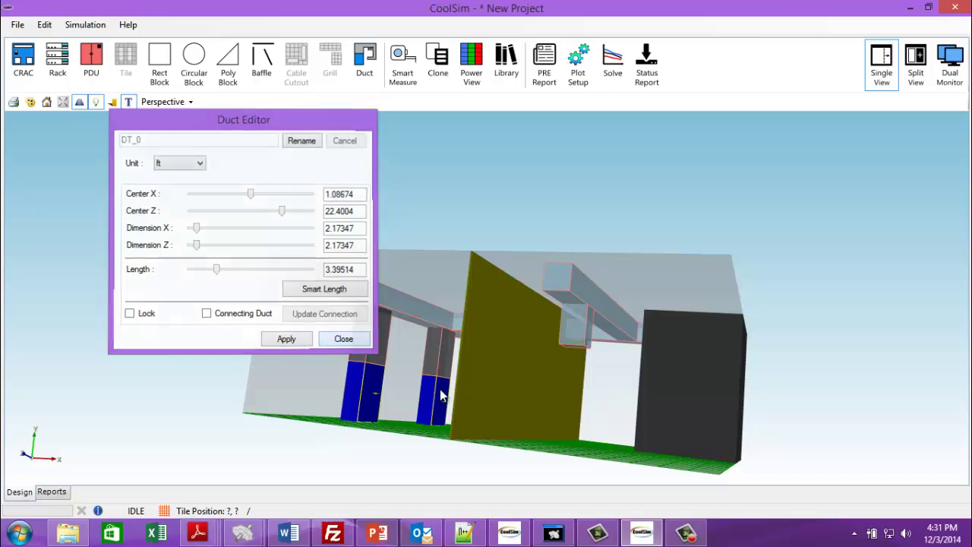
# Add a diffuser with 80% open area to the bottom face of the drop duct
pyautogui.moveTo(439, 389); pyautogui.dragTo(569, 406)
pyautogui.scroll(5, 544, 385)
pyautogui.scroll(3, 561, 392)
pyautogui.moveTo(538, 391); pyautogui.dragTo(366, 387, button='middle')
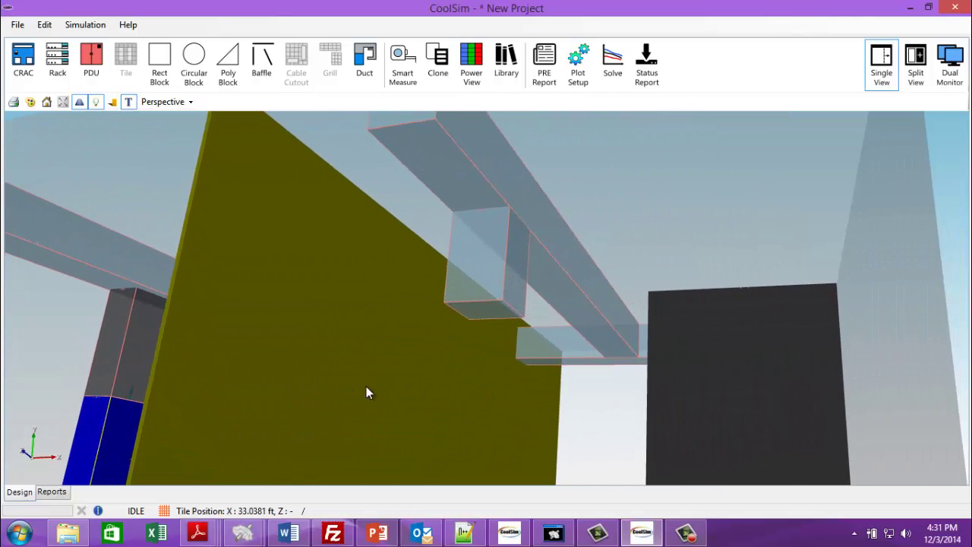
pyautogui.rightClick(489, 311)
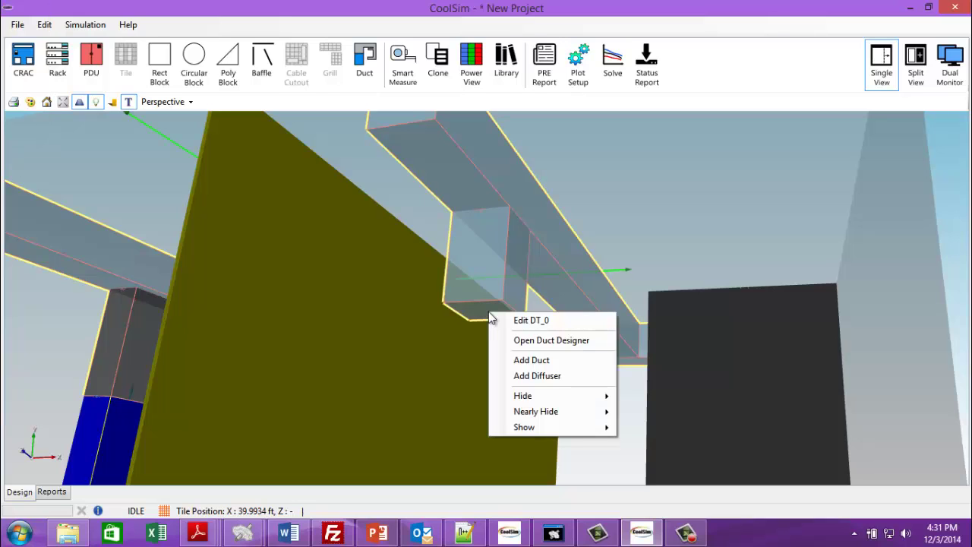
pyautogui.click(543, 374)
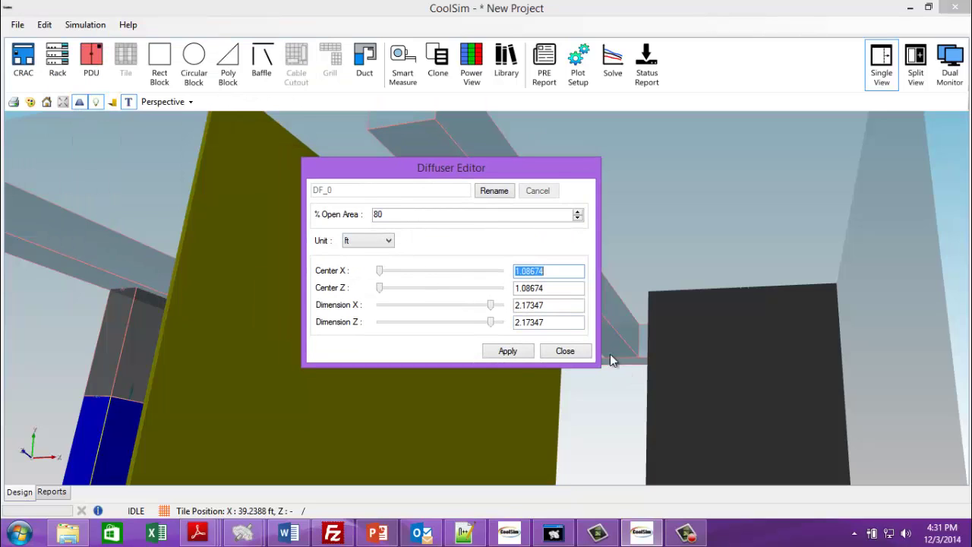
pyautogui.click(564, 351)
# Add a second diffuser with 80% open area on the branch duct's underside, between the drop duct and the cross duct
pyautogui.moveTo(427, 300); pyautogui.dragTo(345, 314)
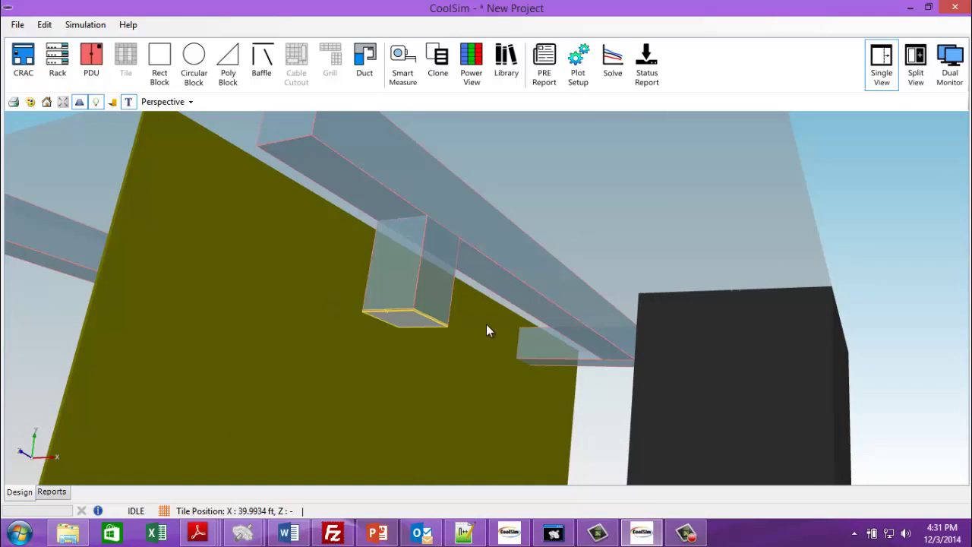
pyautogui.rightClick(547, 316)
pyautogui.click(591, 378)
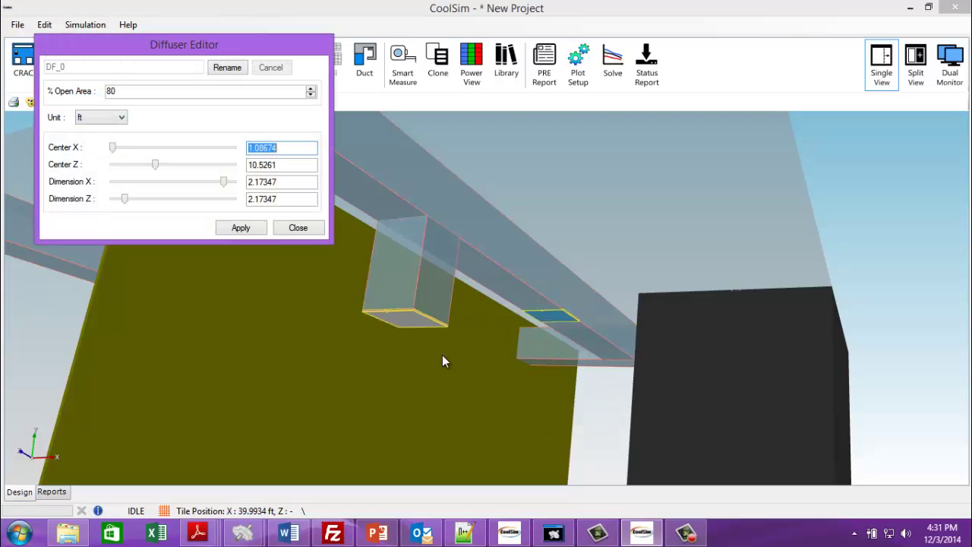
pyautogui.click(240, 227)
# Add a diffuser on the main duct's underside near its open end, in front of the CRAC connecting ducts
pyautogui.moveTo(82, 237); pyautogui.dragTo(514, 234)
pyautogui.scroll(-2, 270, 281)
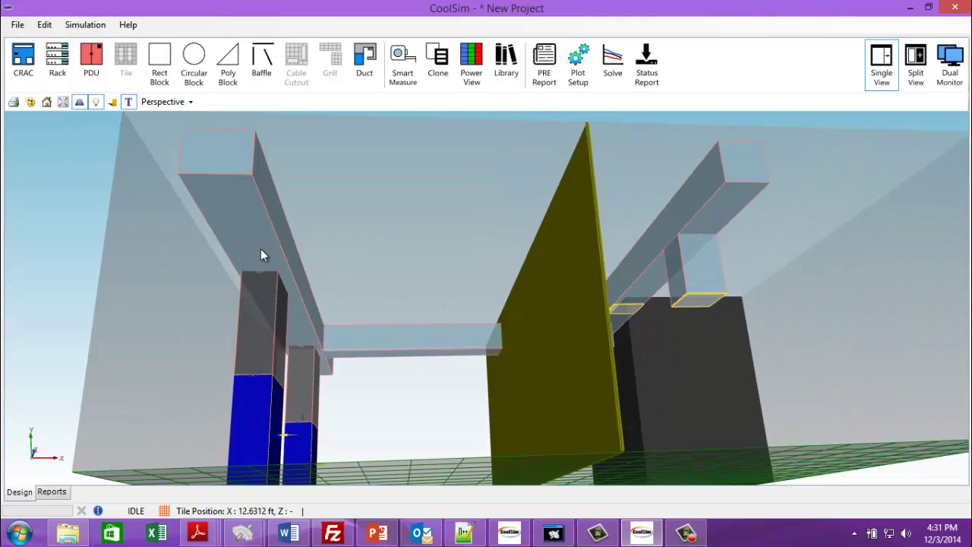
pyautogui.rightClick(245, 215)
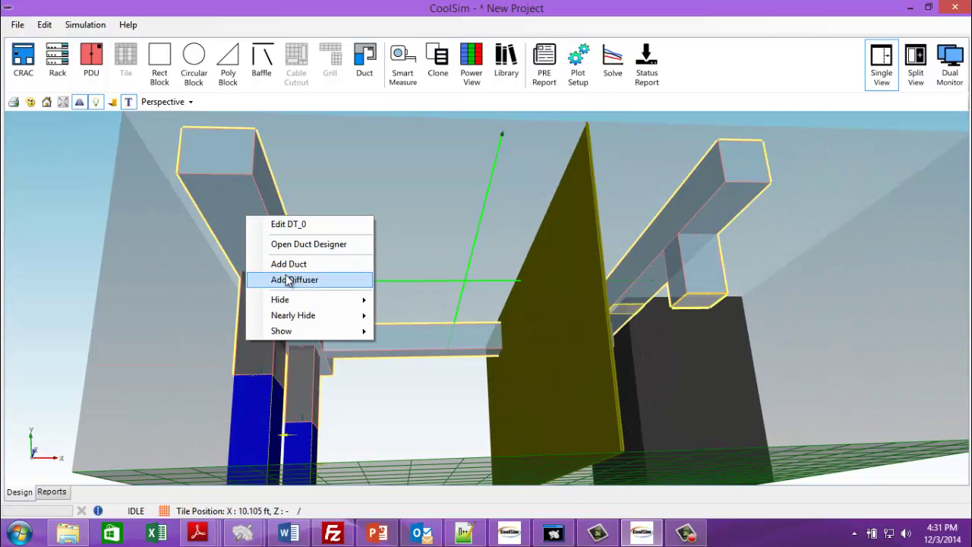
pyautogui.click(287, 277)
pyautogui.click(257, 242)
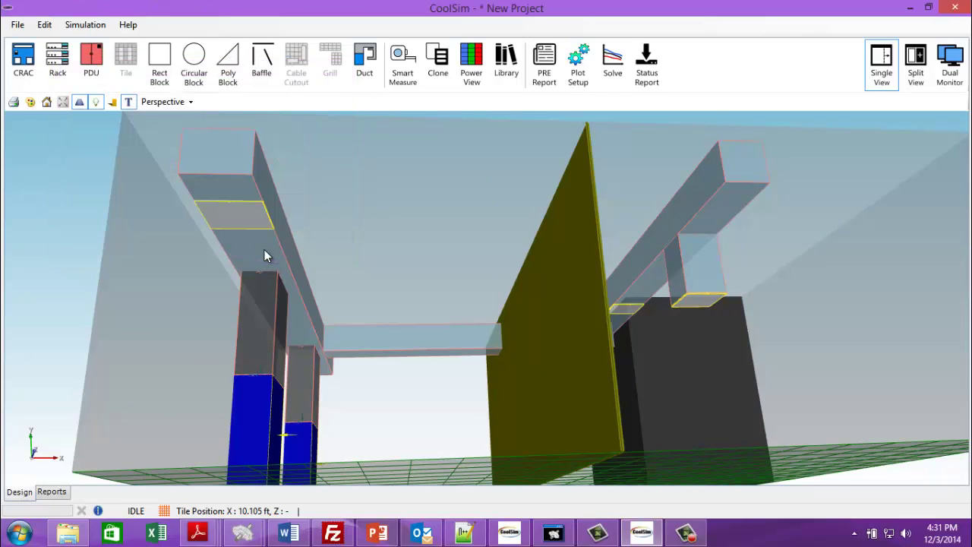
# View the branch duct's properties in the Duct Editor and close it without changes
pyautogui.moveTo(444, 373); pyautogui.dragTo(484, 484, button='middle')
pyautogui.scroll(-2, 450, 408)
pyautogui.moveTo(438, 375); pyautogui.dragTo(344, 342, button='middle')
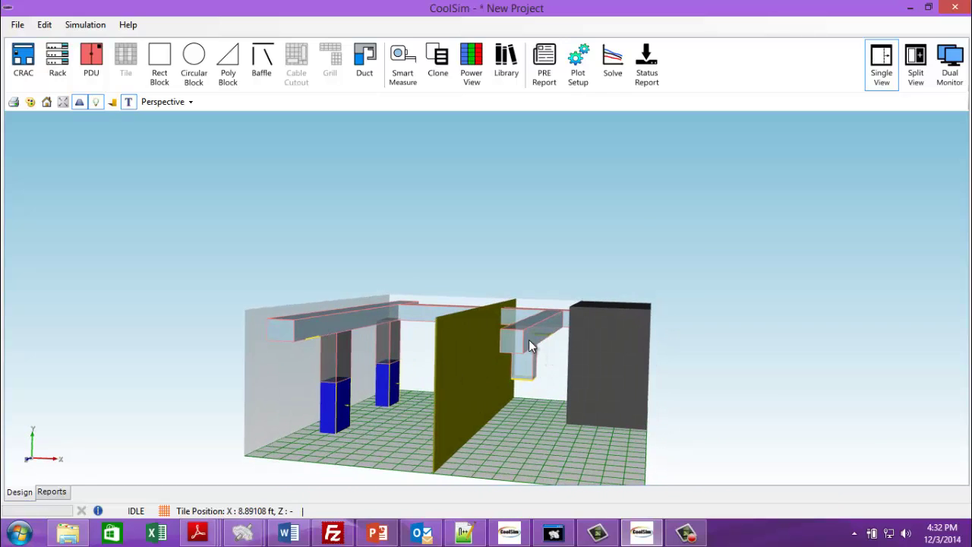
pyautogui.rightClick(530, 345)
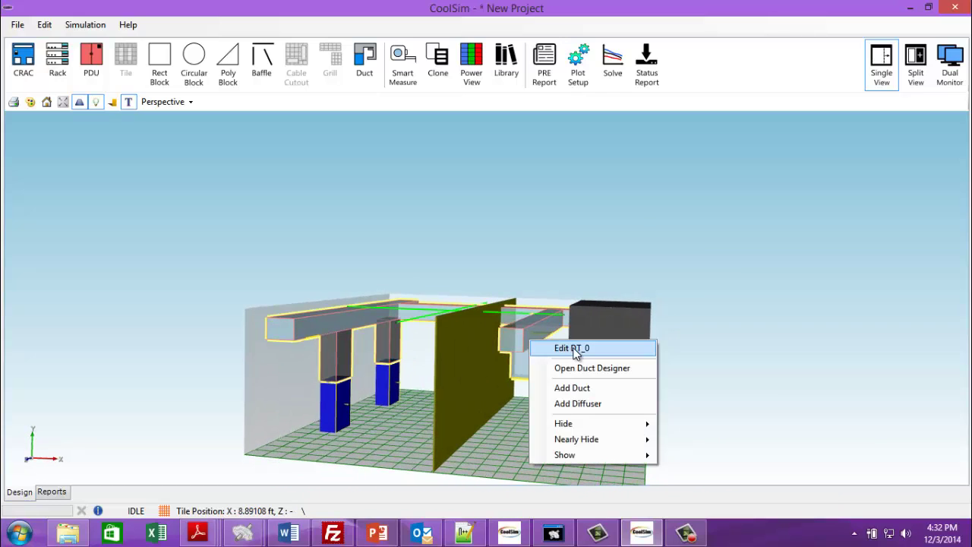
pyautogui.click(575, 350)
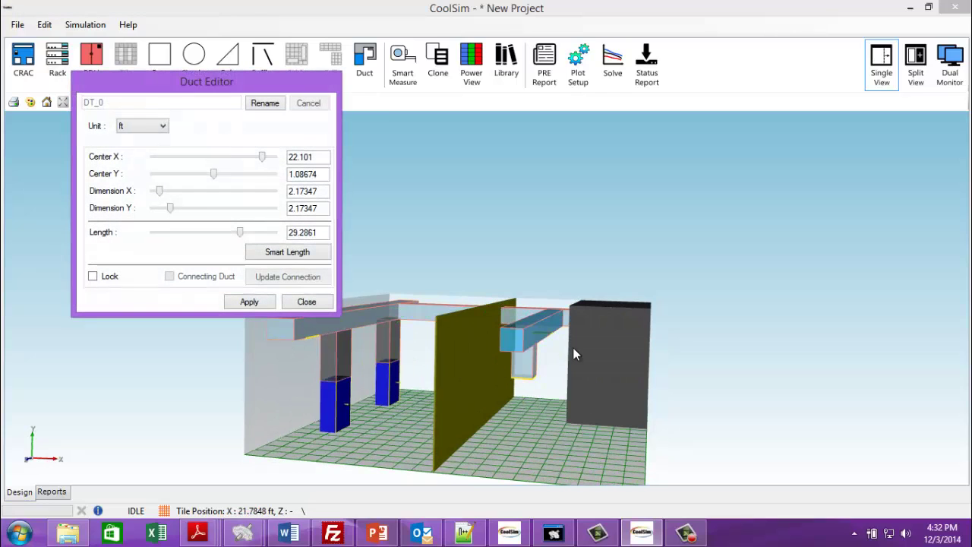
pyautogui.click(307, 303)
# Open the Duct Designer for the branch duct and examine the properties of the drop duct and the diffusers in the hierarchy
pyautogui.rightClick(517, 337)
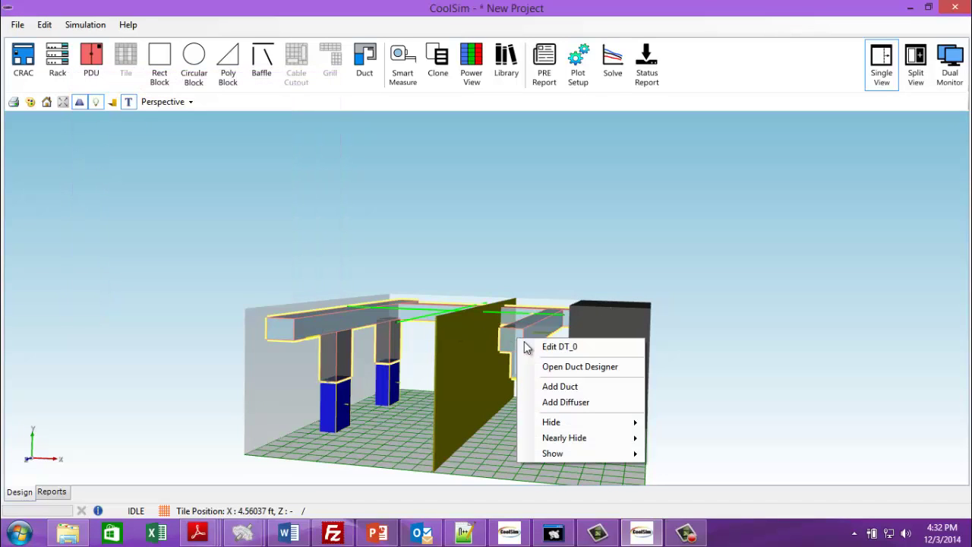
pyautogui.click(584, 368)
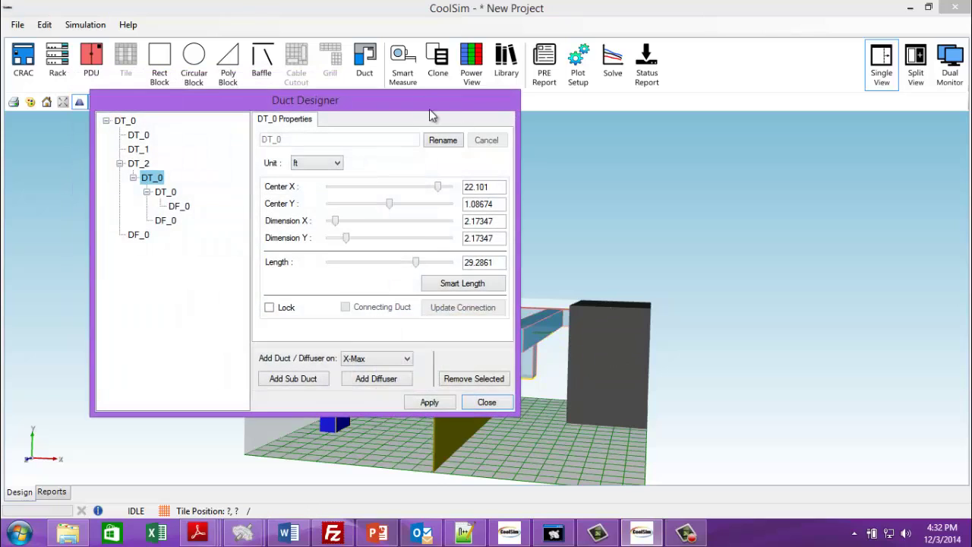
pyautogui.moveTo(382, 99); pyautogui.dragTo(828, 91)
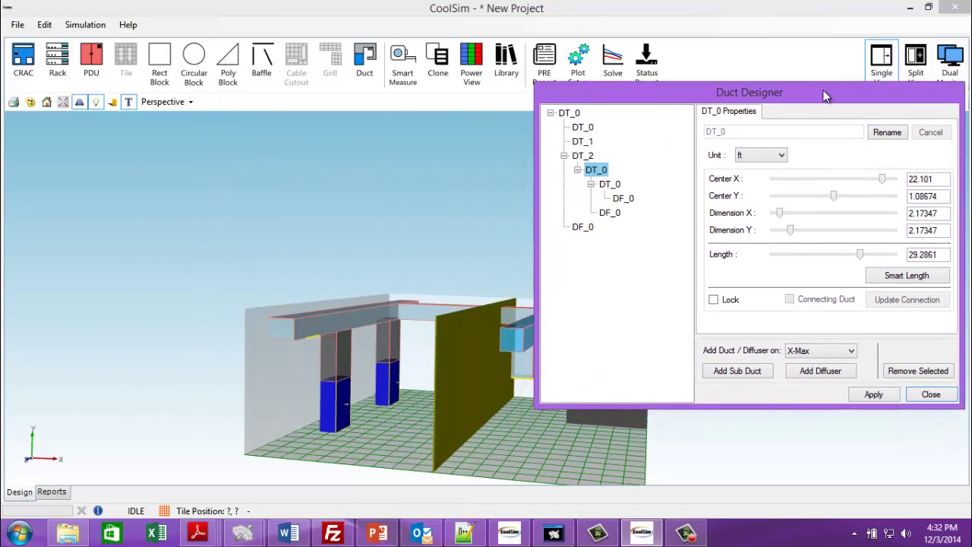
pyautogui.click(614, 184)
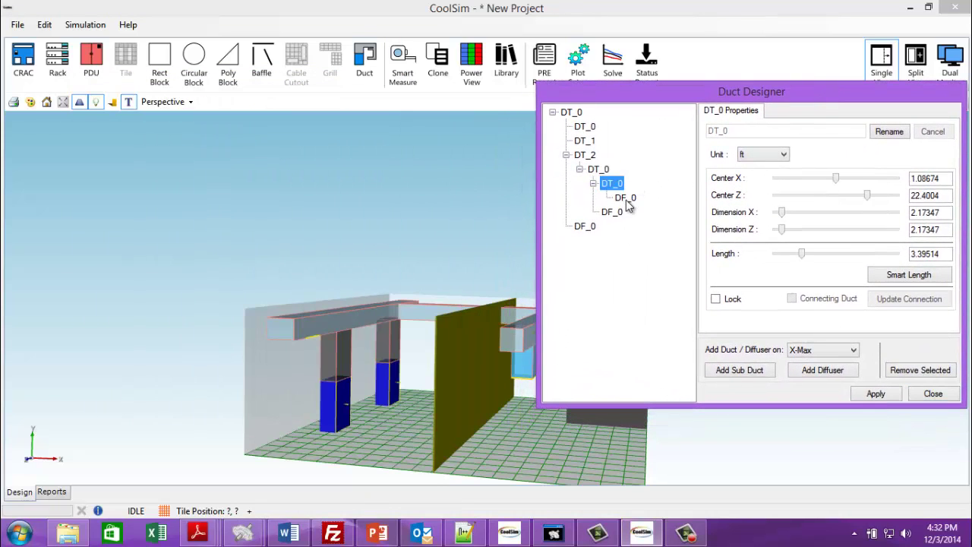
pyautogui.click(626, 199)
pyautogui.click(614, 212)
pyautogui.click(581, 225)
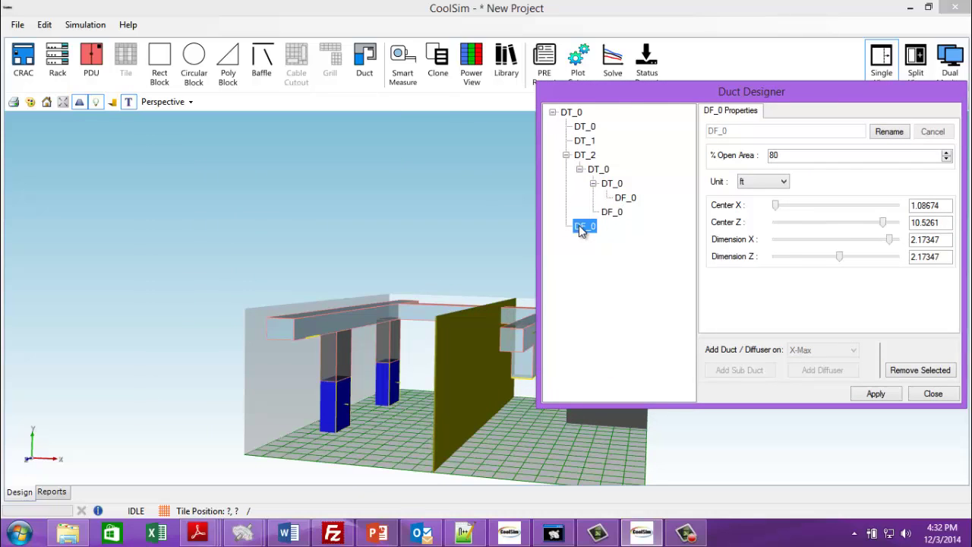
# Select the main duct's own diffuser DF_0 in the Duct Designer hierarchy and remove it
pyautogui.click(589, 161)
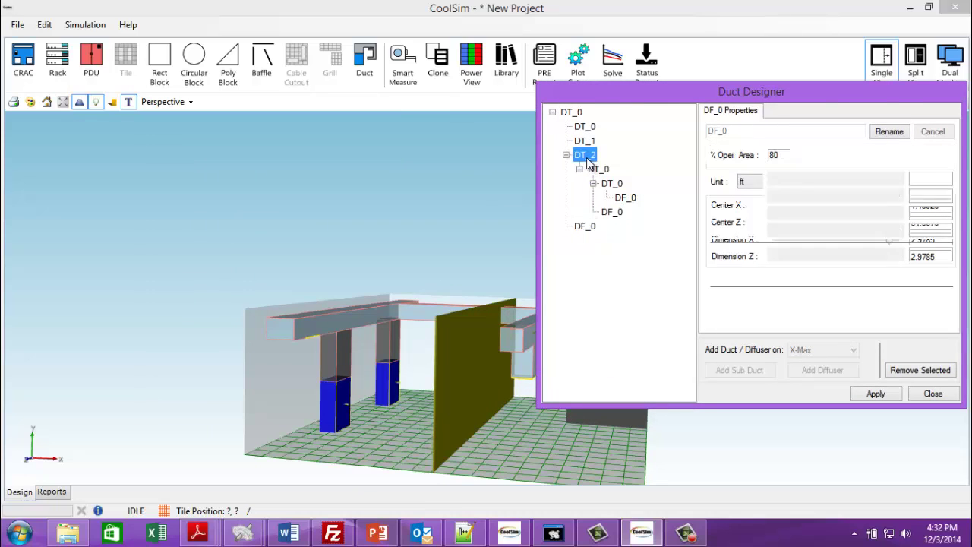
pyautogui.click(584, 228)
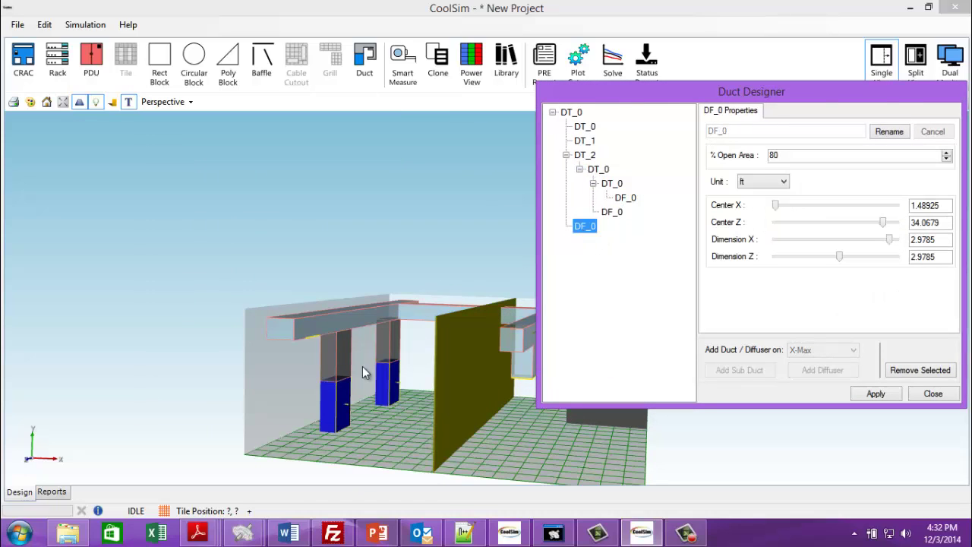
pyautogui.moveTo(370, 370); pyautogui.dragTo(311, 247)
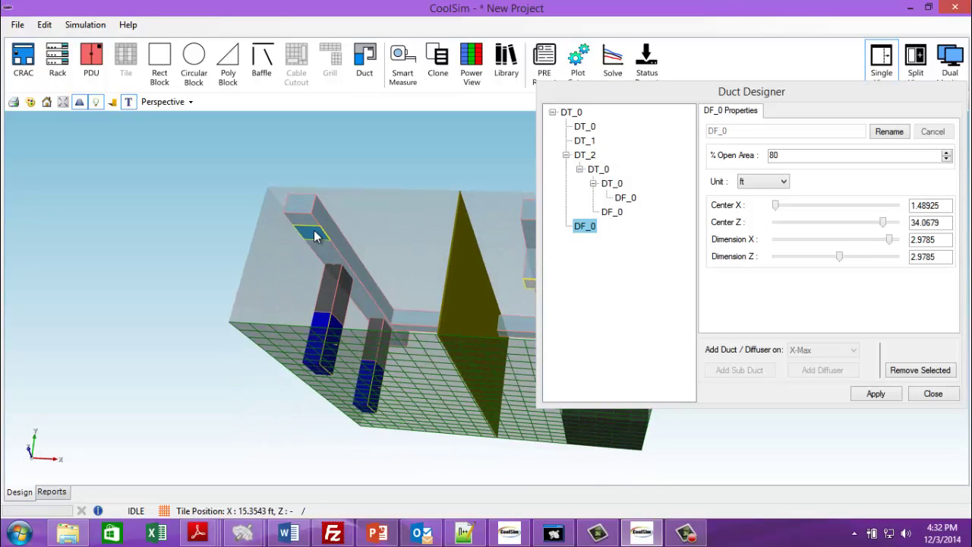
pyautogui.click(921, 371)
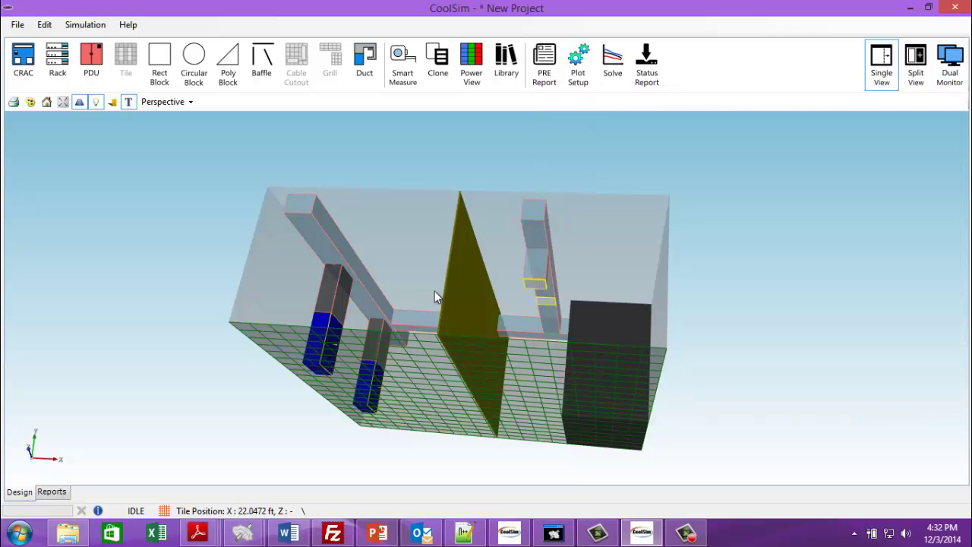
pyautogui.moveTo(433, 293); pyautogui.dragTo(325, 305)
pyautogui.scroll(2, 325, 299)
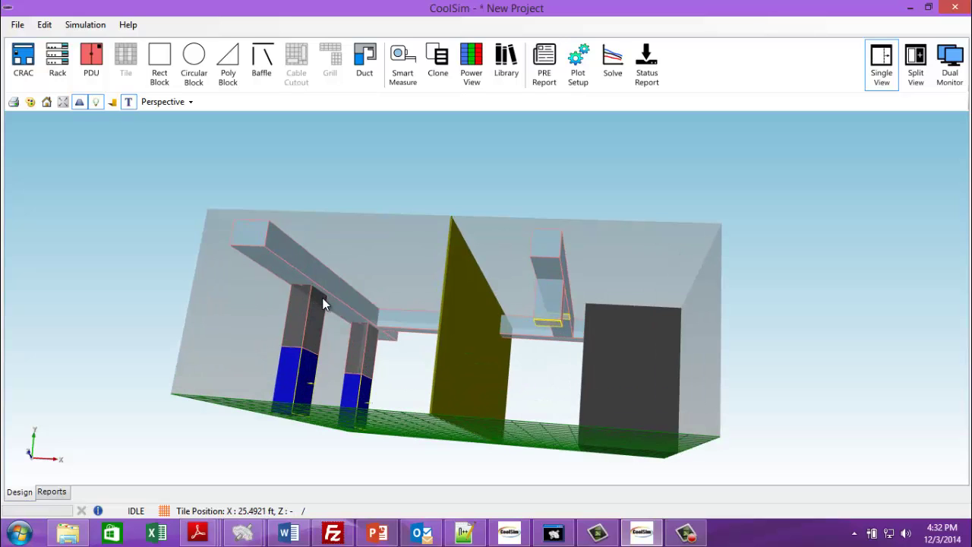
pyautogui.moveTo(323, 298); pyautogui.dragTo(354, 309)
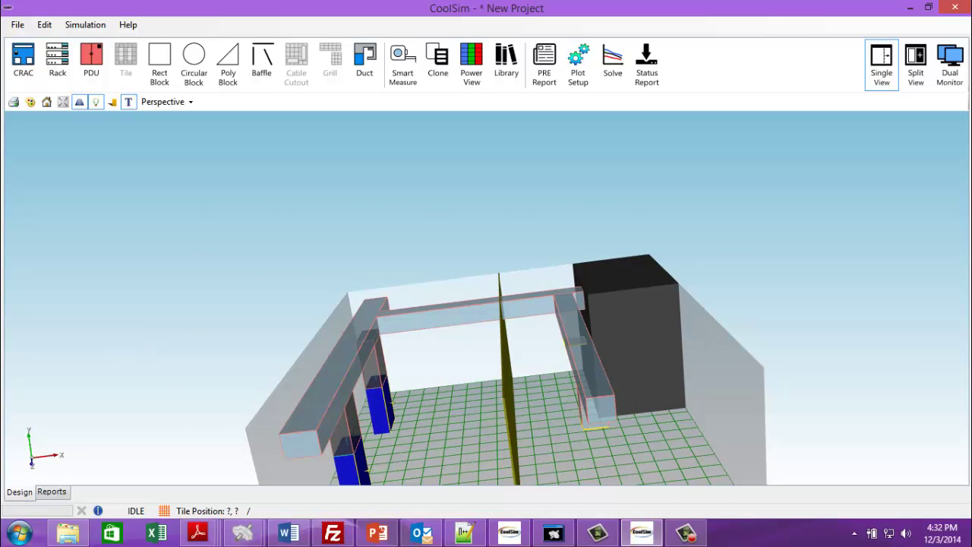